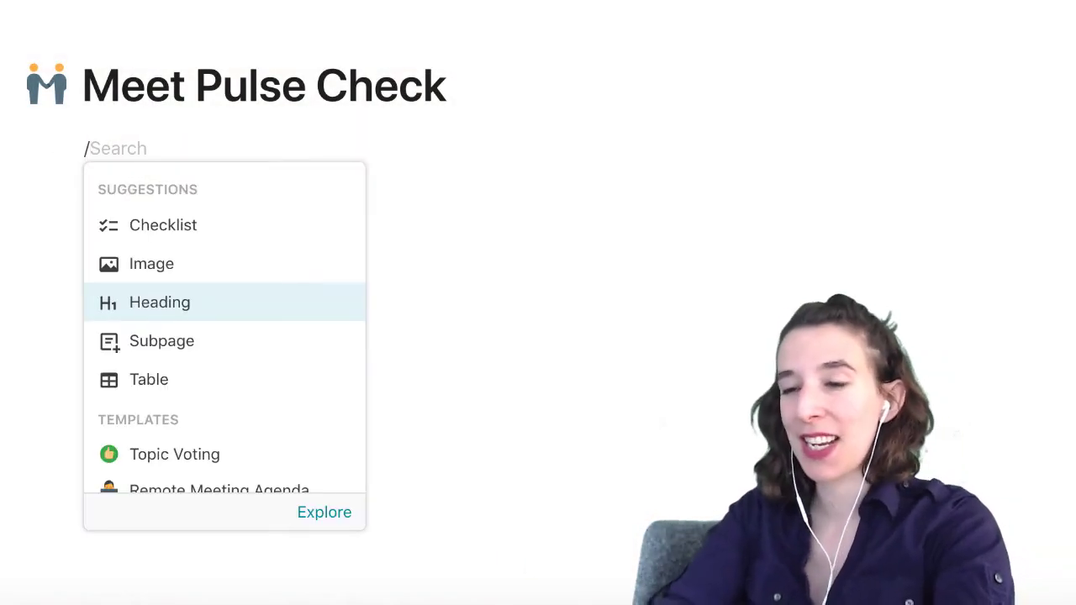
Step: Call up the Pulse Check template with the /pul slash command on the empty line
type("pul")
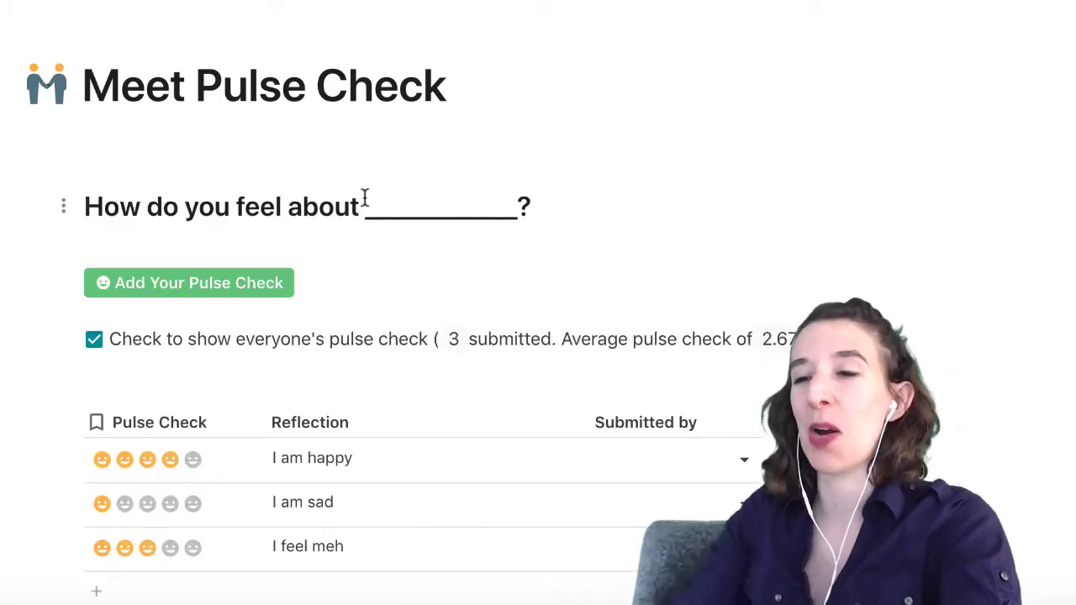
Step: Select and delete the 'How do you feel about ___?' heading line
triple_click(247, 209)
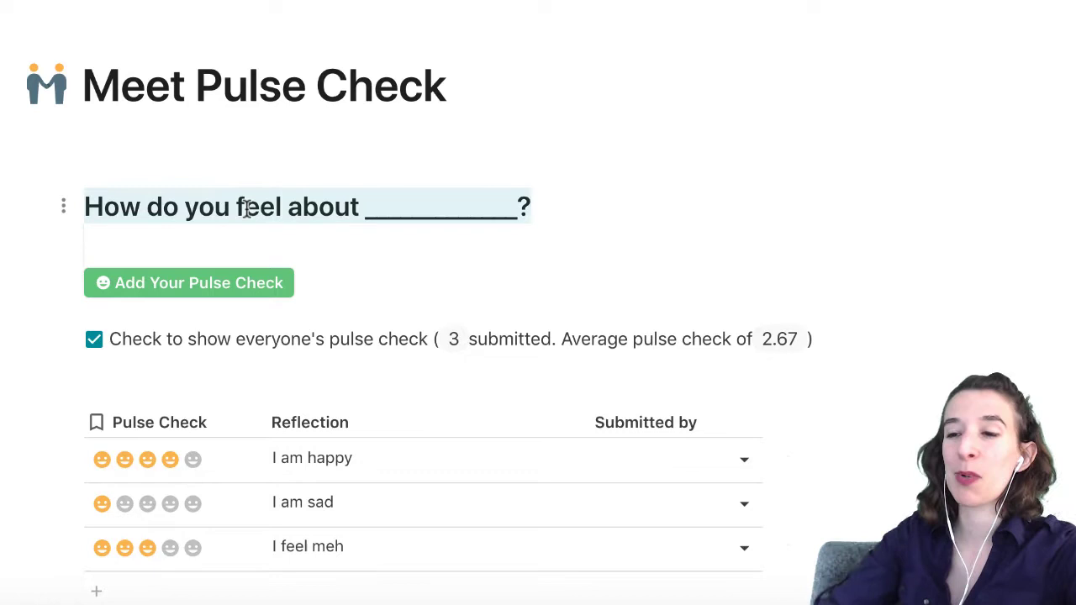
key("BackSpace")
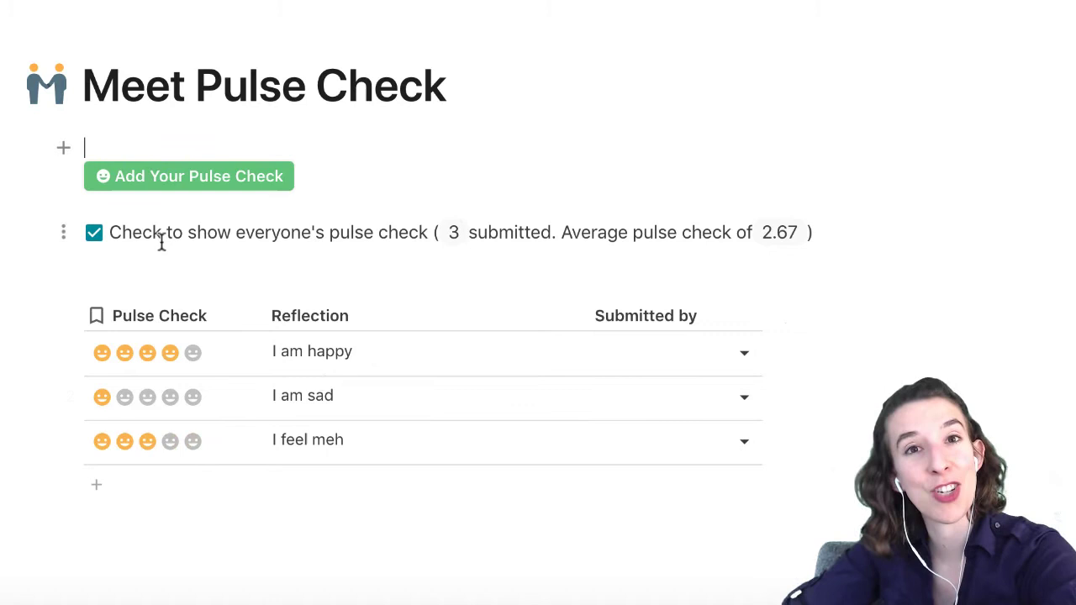
left_click(94, 234)
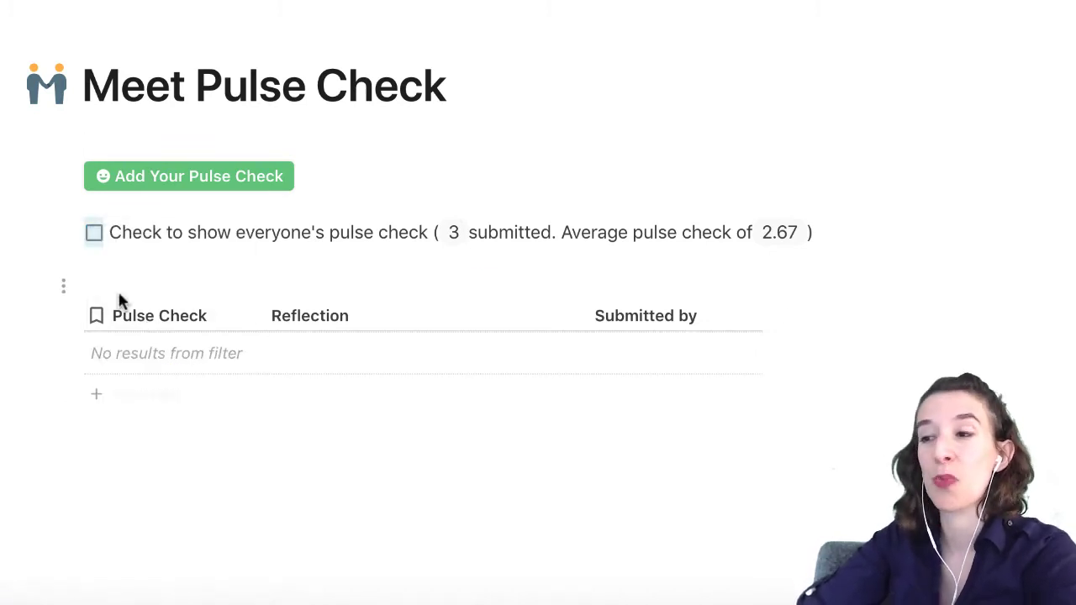
left_click(95, 233)
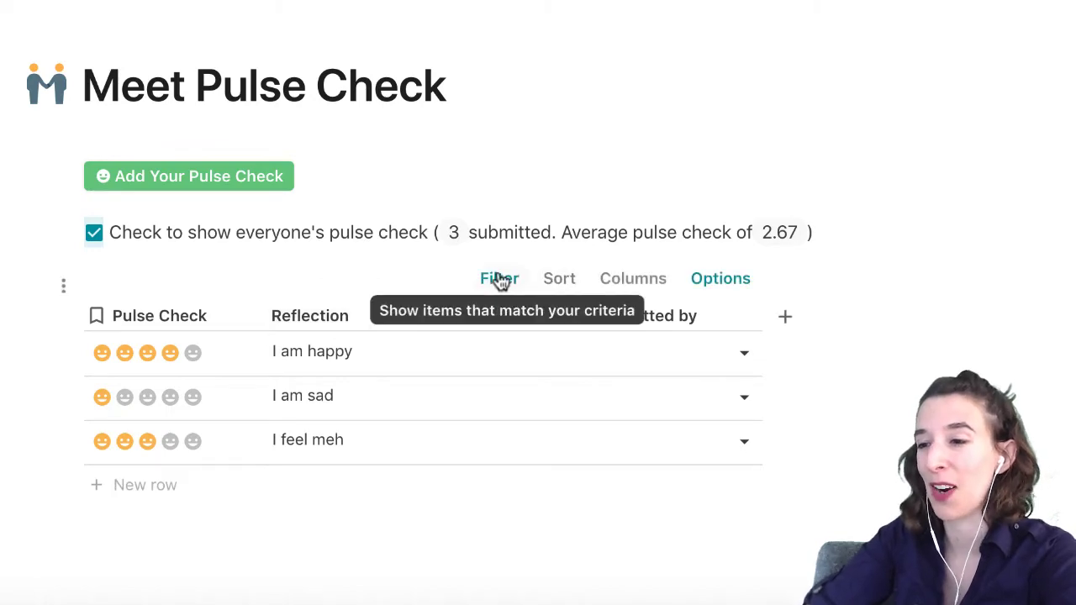
left_click(501, 282)
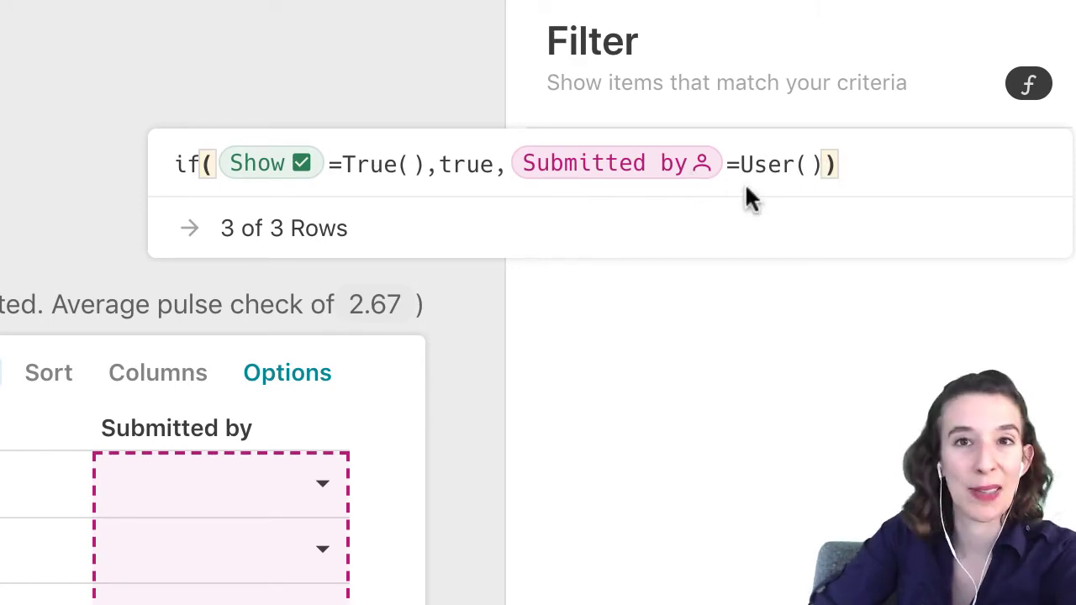
key("Escape")
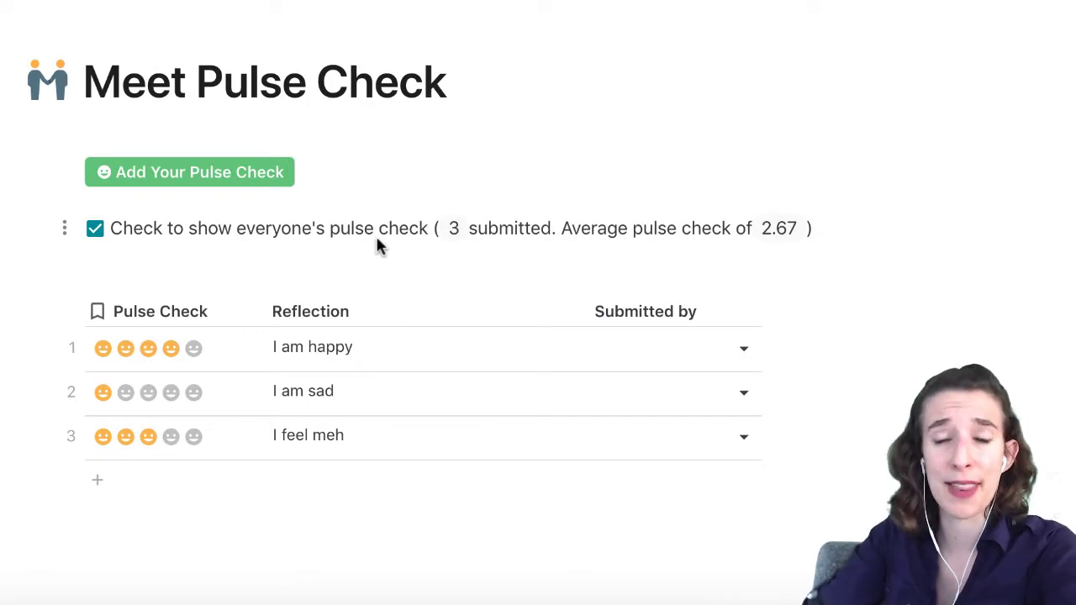
Step: Add a five-out-of-five pulse check reflecting 'I FEEL AWESOME!!!!', then toggle show-everyone off and on
left_click(203, 181)
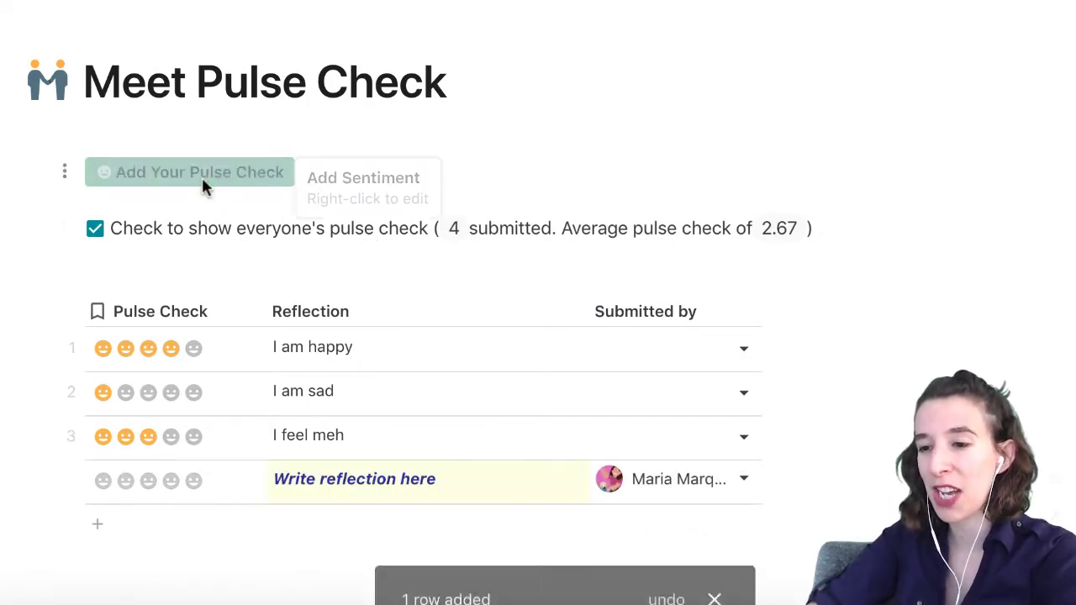
left_click(194, 481)
left_click(352, 485)
type("IK")
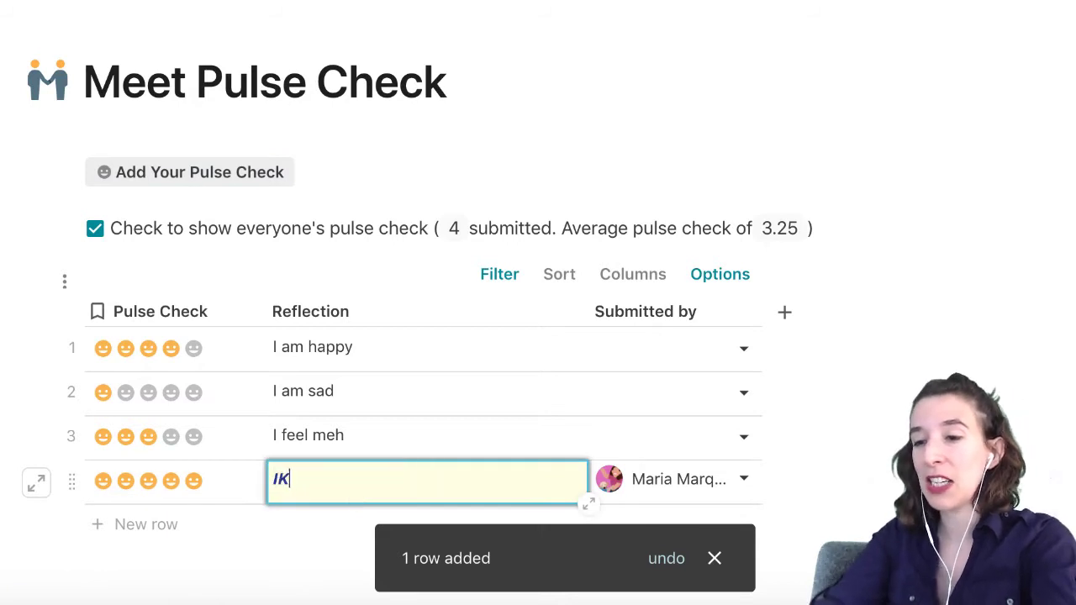
key("BackSpace")
type("FEEL AWESOME!!!!")
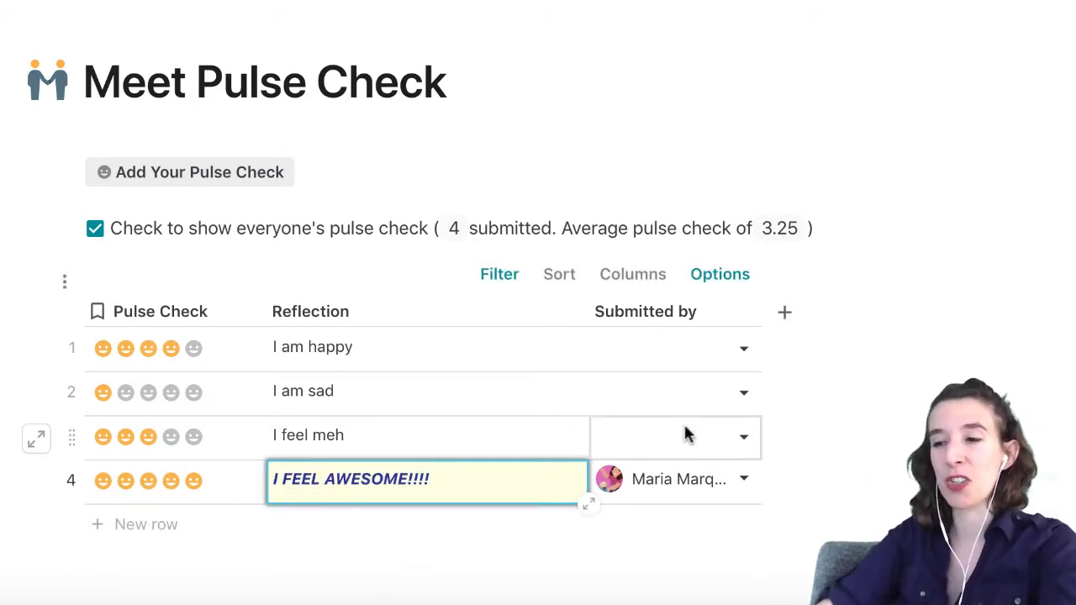
left_click(687, 435)
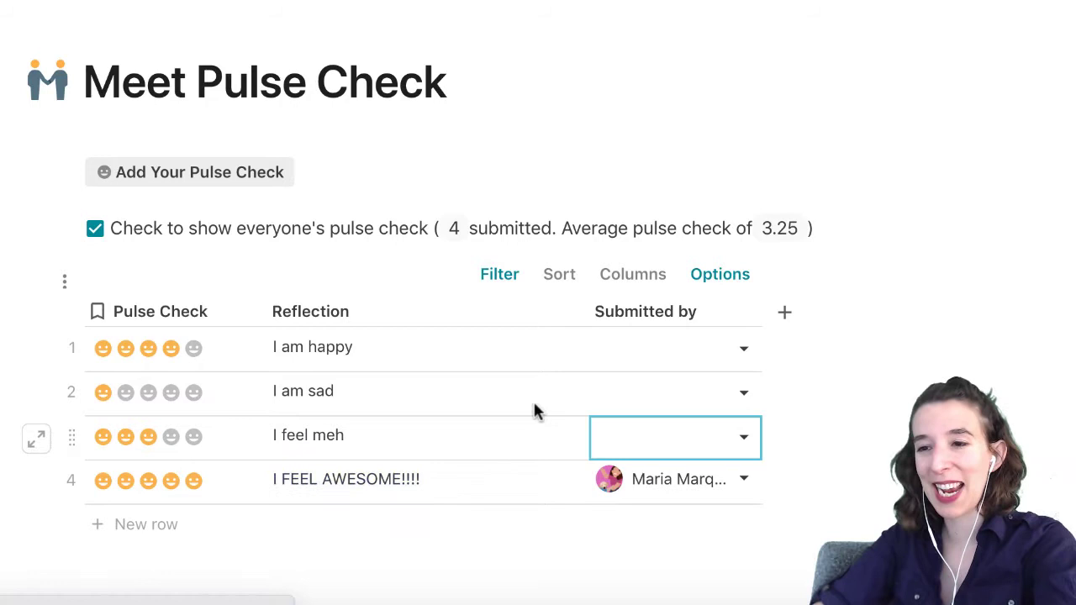
left_click(95, 229)
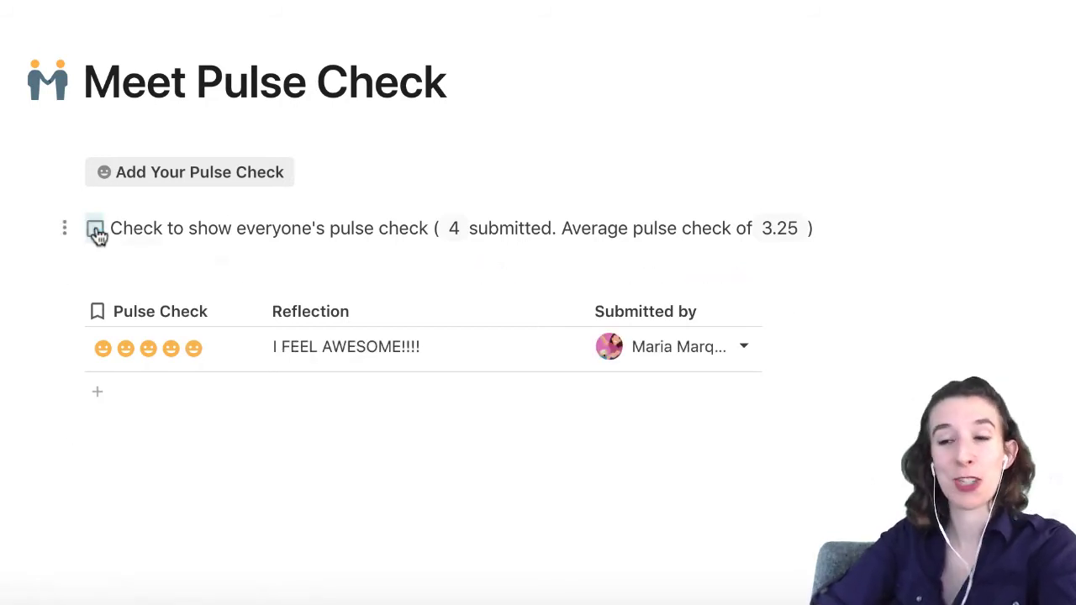
left_click(97, 236)
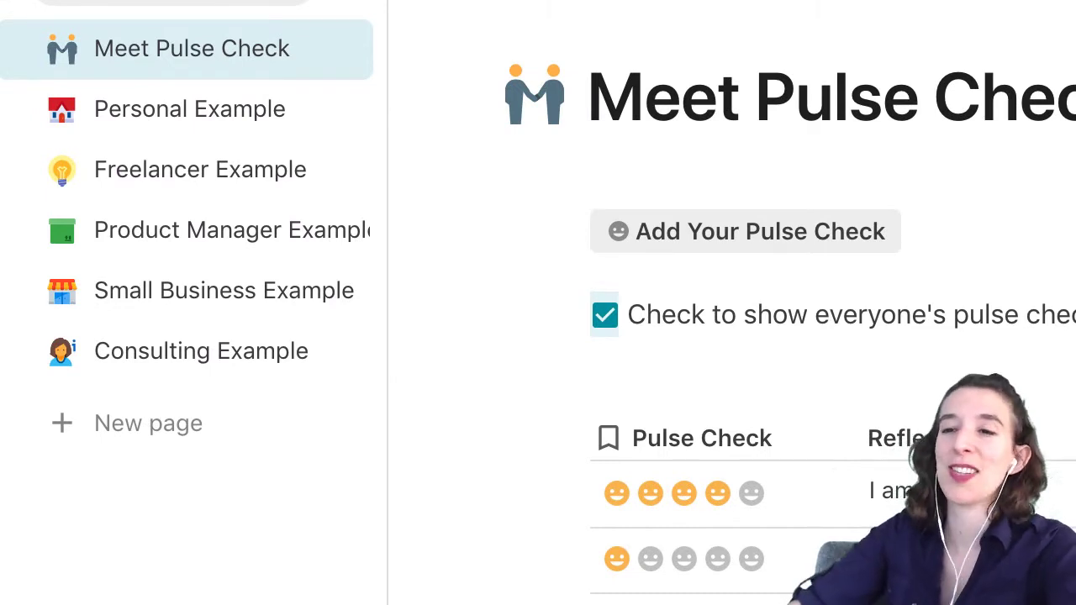
Step: Open the Personal Example page and collapse the sidebar
left_click(151, 113)
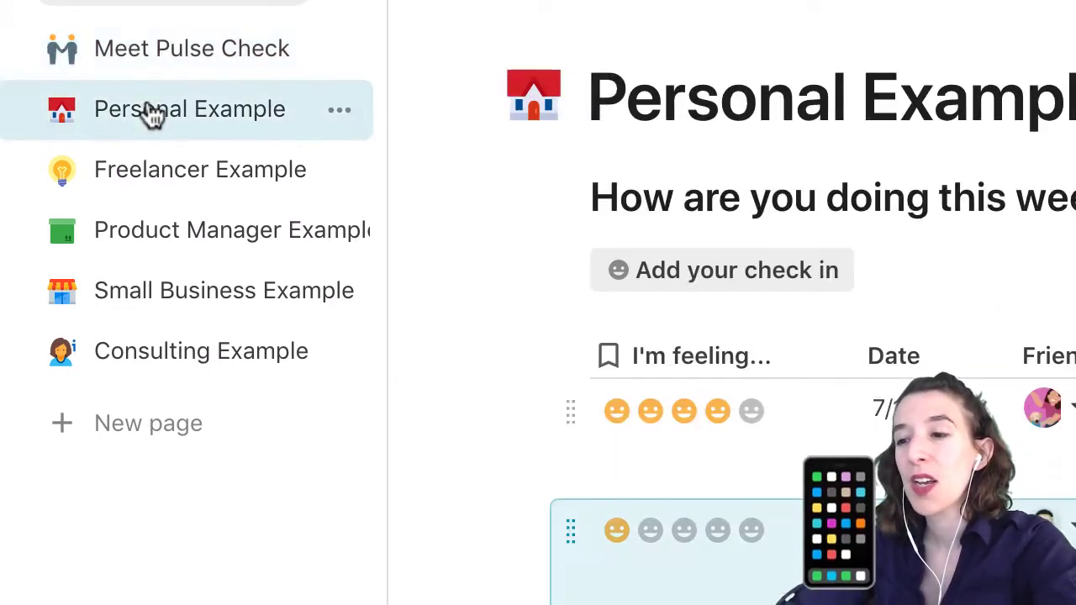
left_click(336, 12)
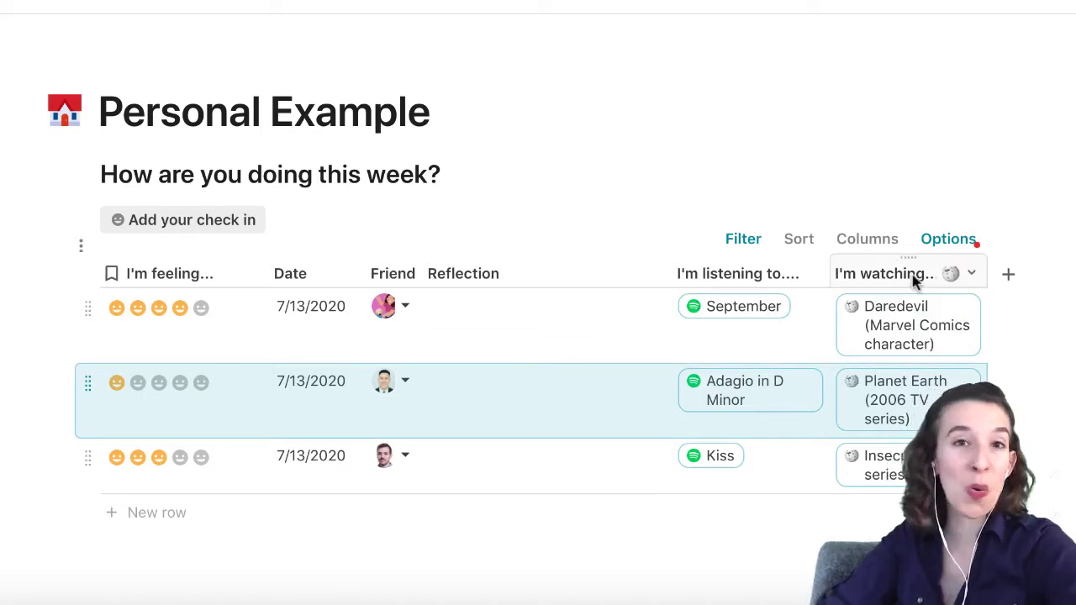
mouse_move(883, 464)
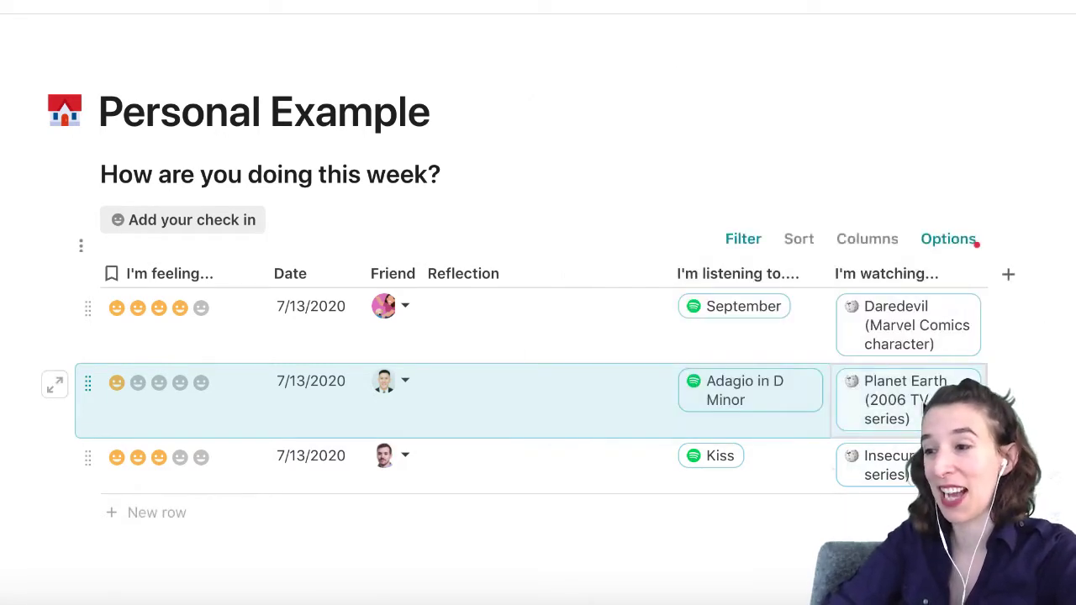
mouse_move(905, 388)
scroll(757, 277, "down", 10)
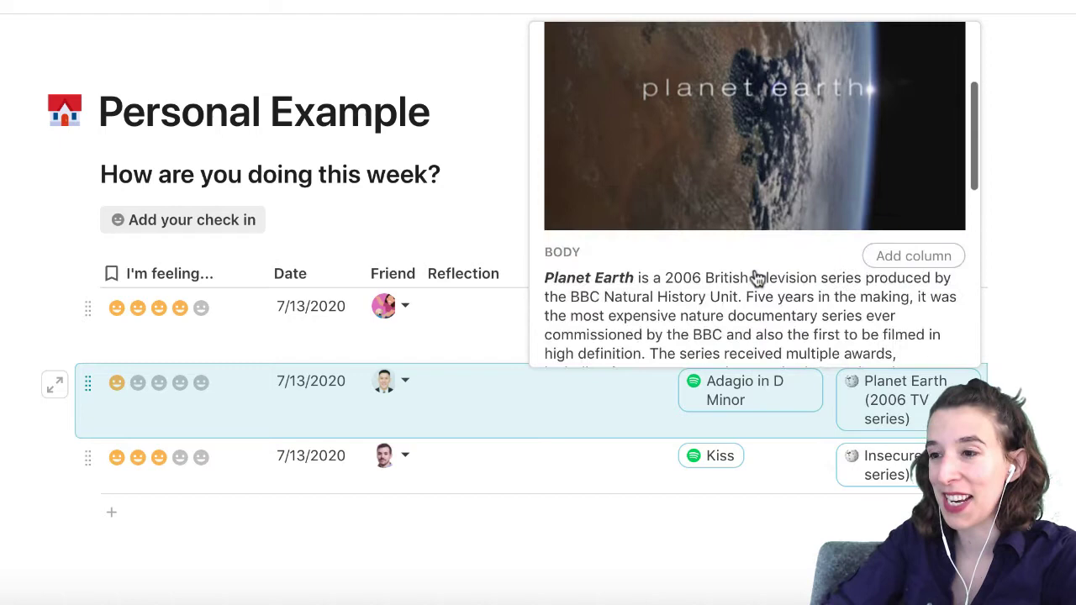
scroll(756, 277, "down", 3)
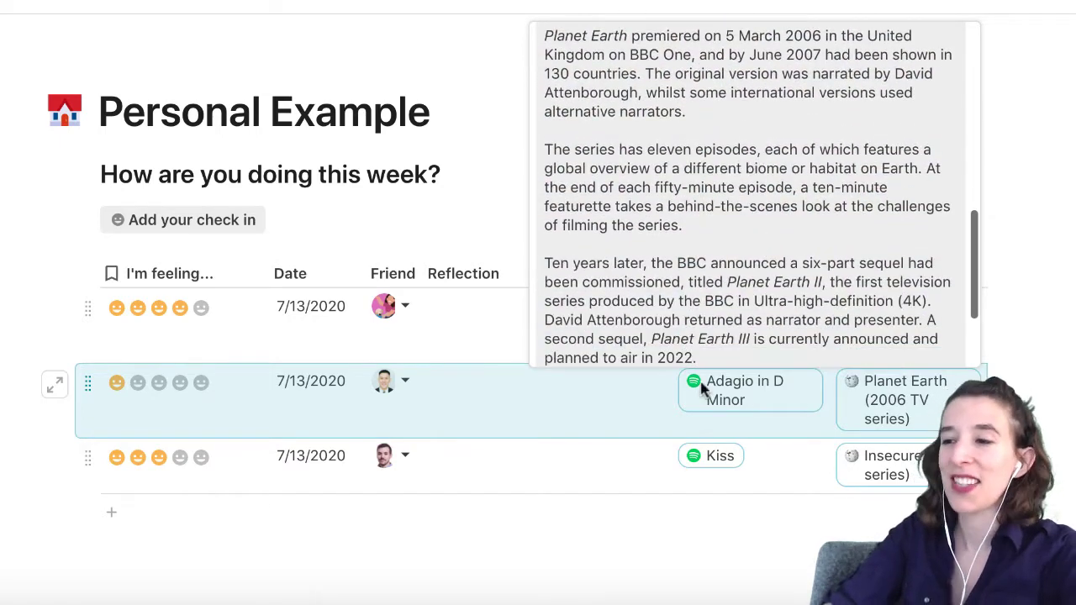
mouse_move(773, 406)
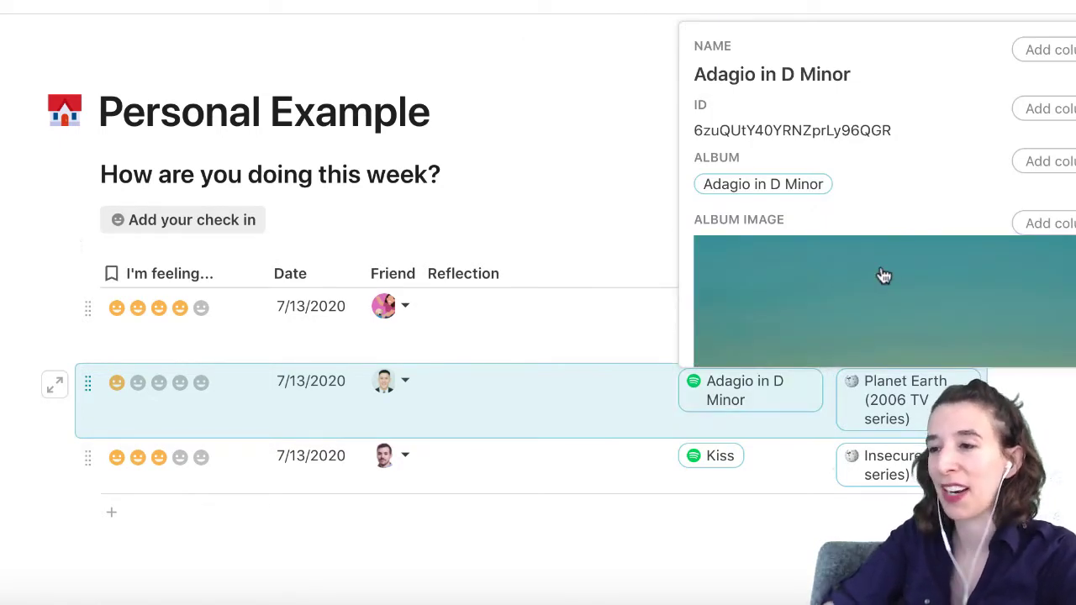
scroll(883, 276, "down", 5)
scroll(881, 274, "down", 8)
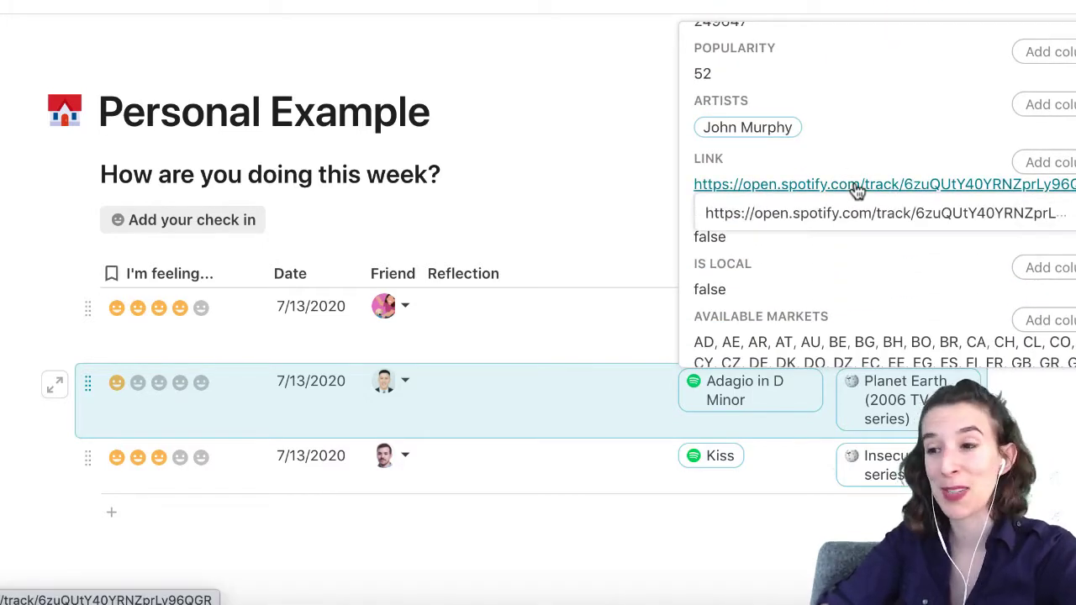
left_click(581, 325)
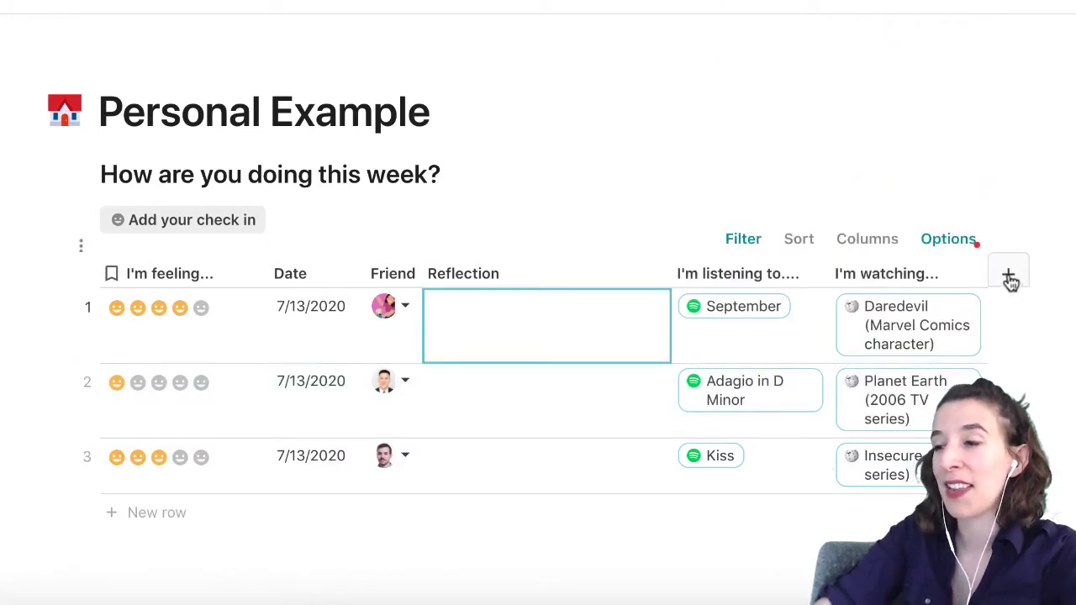
Step: Add Column 7 beside 'I'm watching...', browsing its type menu to Packs without choosing one
left_click(1008, 273)
scroll(865, 437, "down", 5)
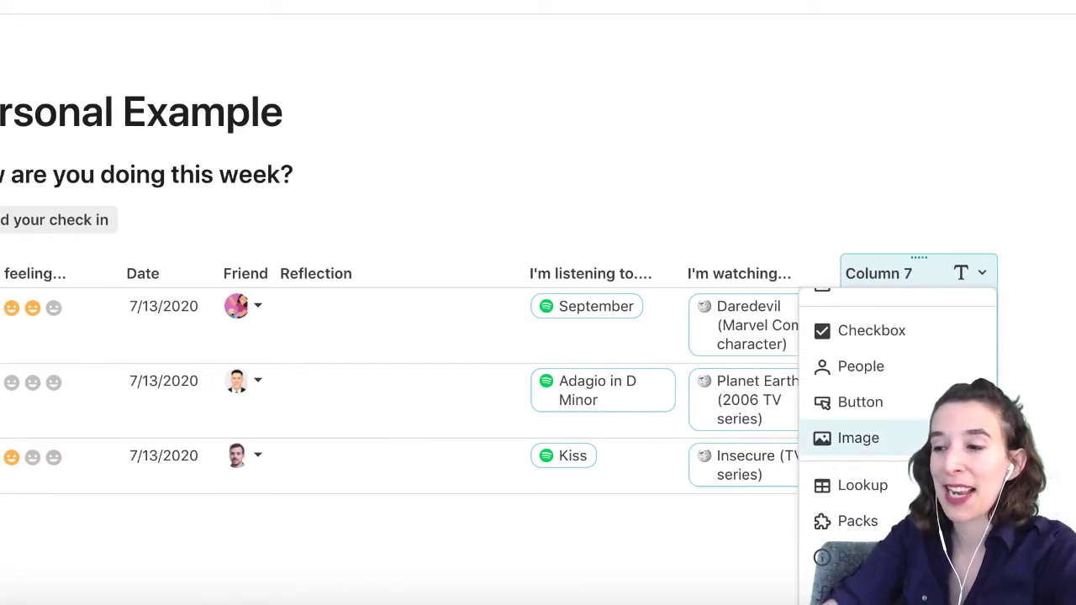
mouse_move(876, 529)
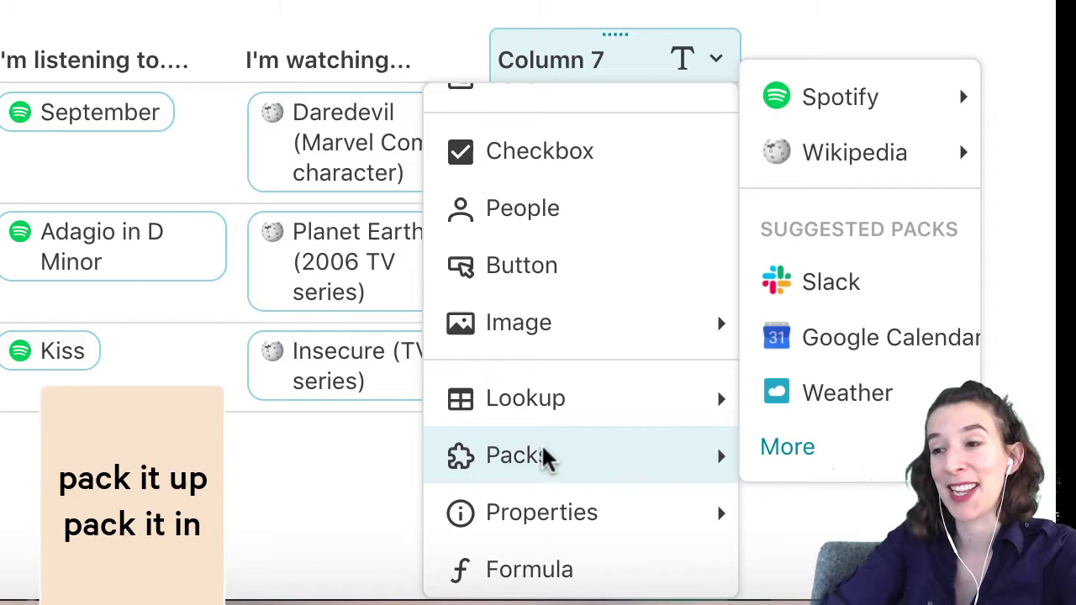
left_click(31, 334)
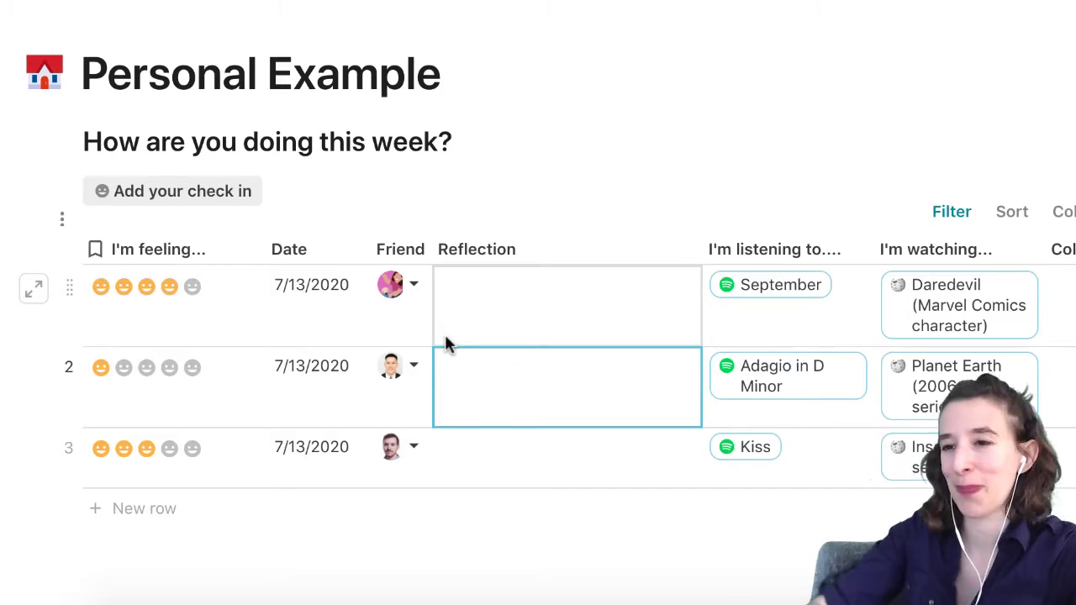
left_click(4, 30)
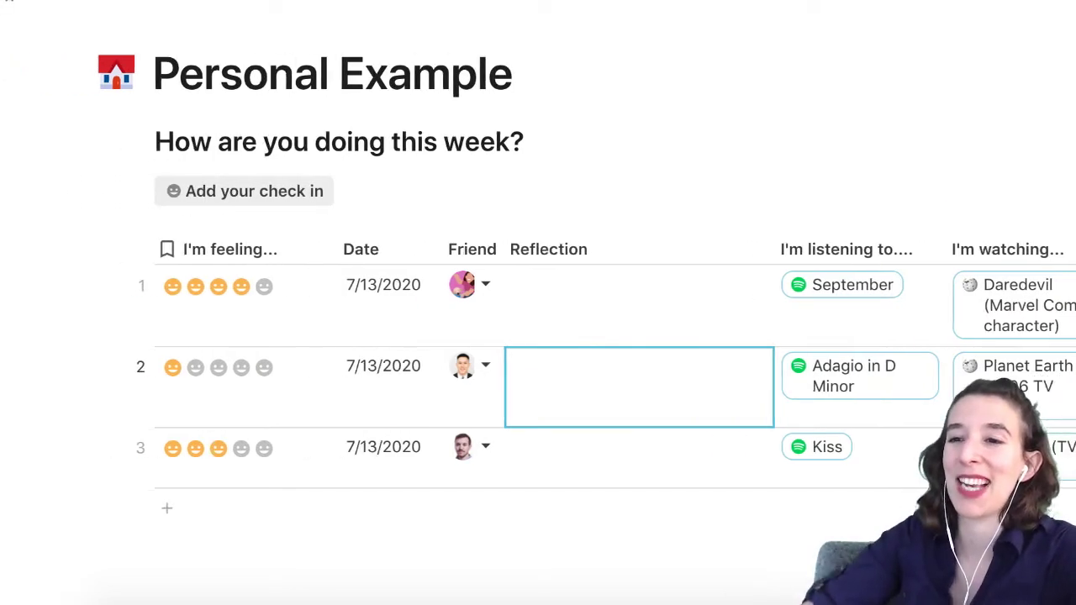
left_click(90, 122)
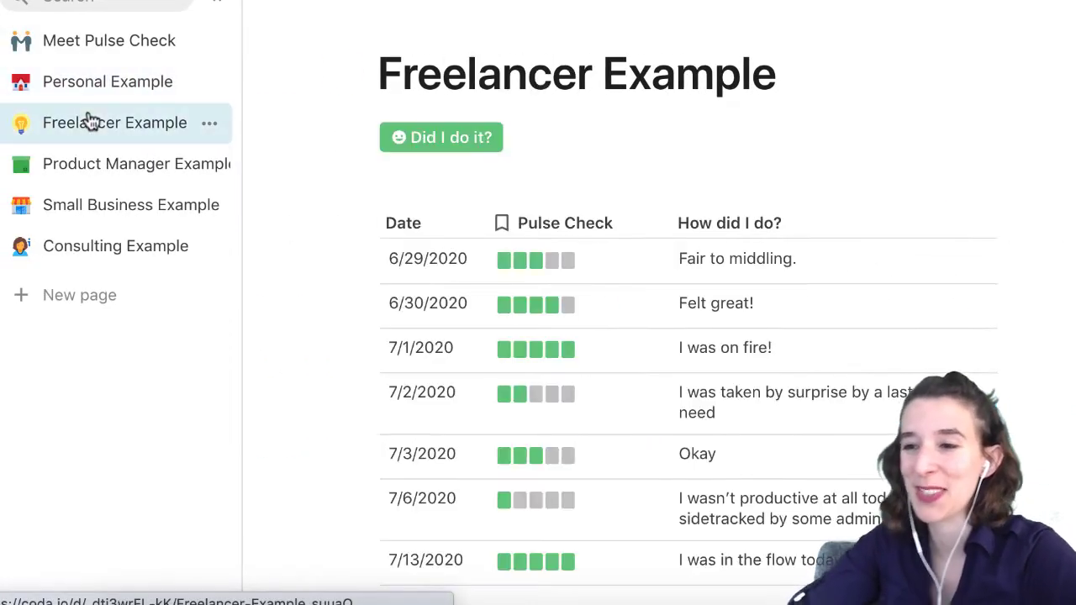
left_click(216, 4)
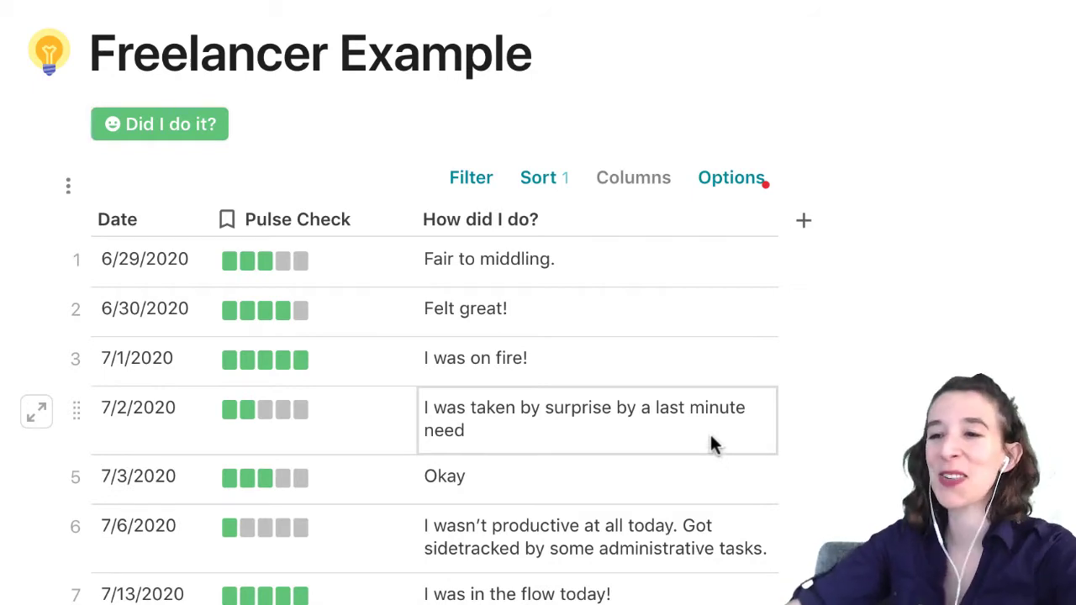
right_click(162, 137)
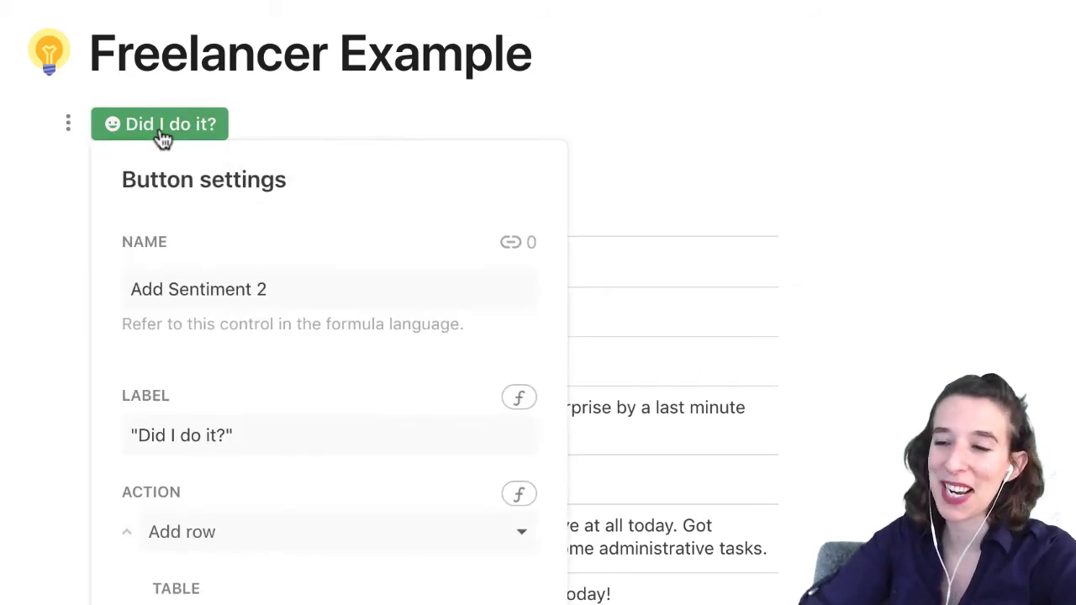
scroll(277, 376, "down", 1)
scroll(173, 302, "down", 1)
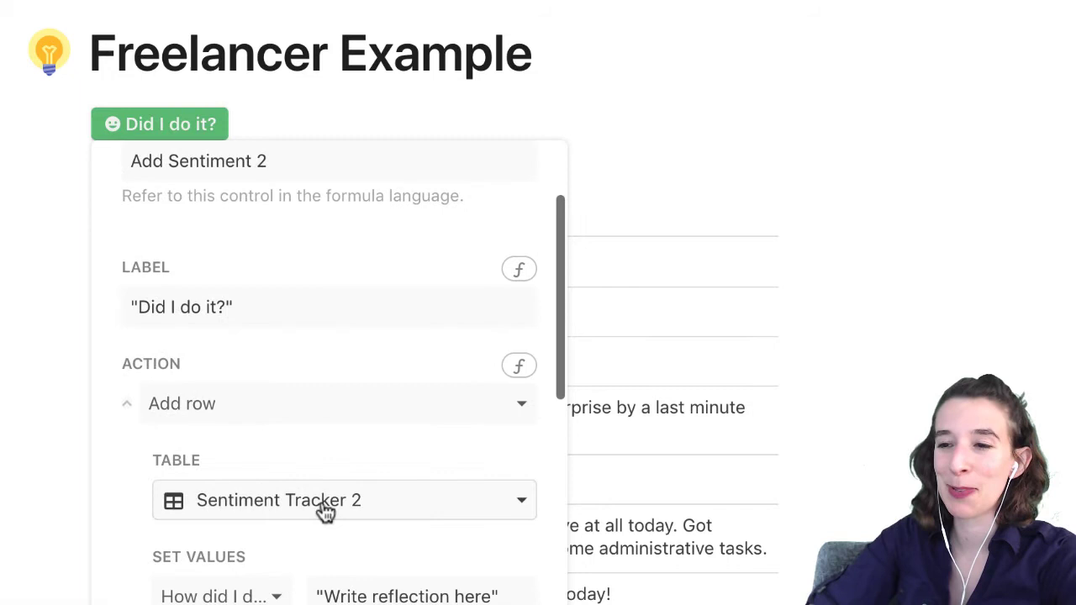
scroll(321, 504, "down", 6)
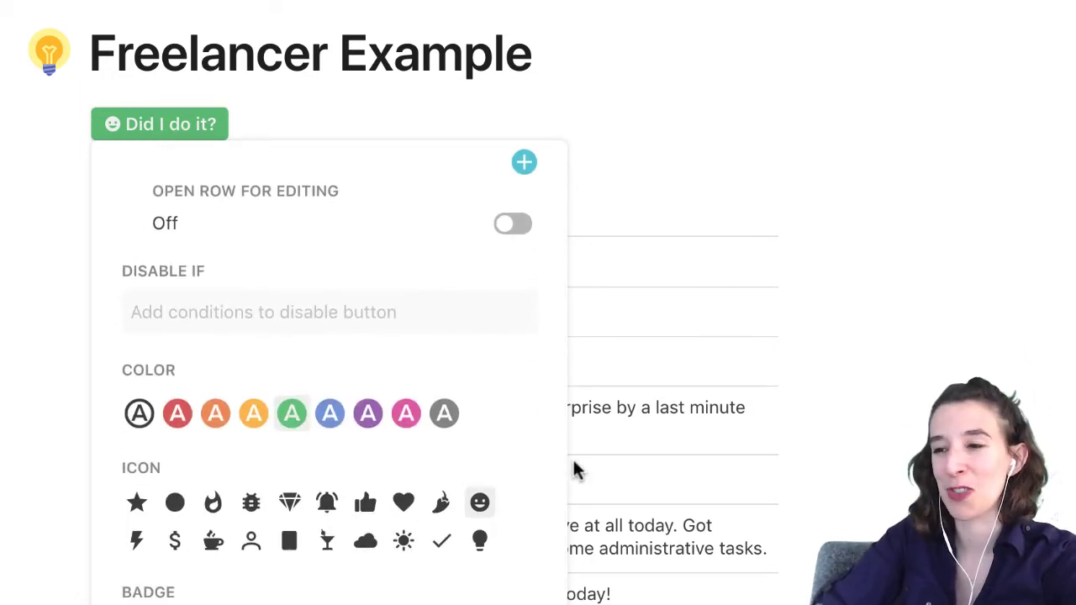
left_click(668, 366)
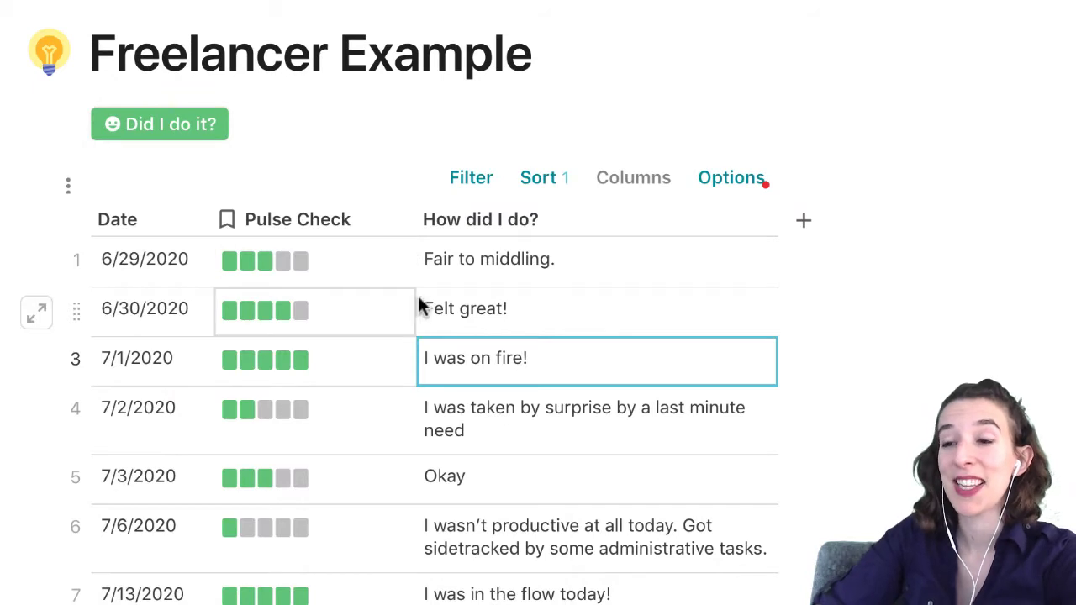
scroll(409, 544, "down", 3)
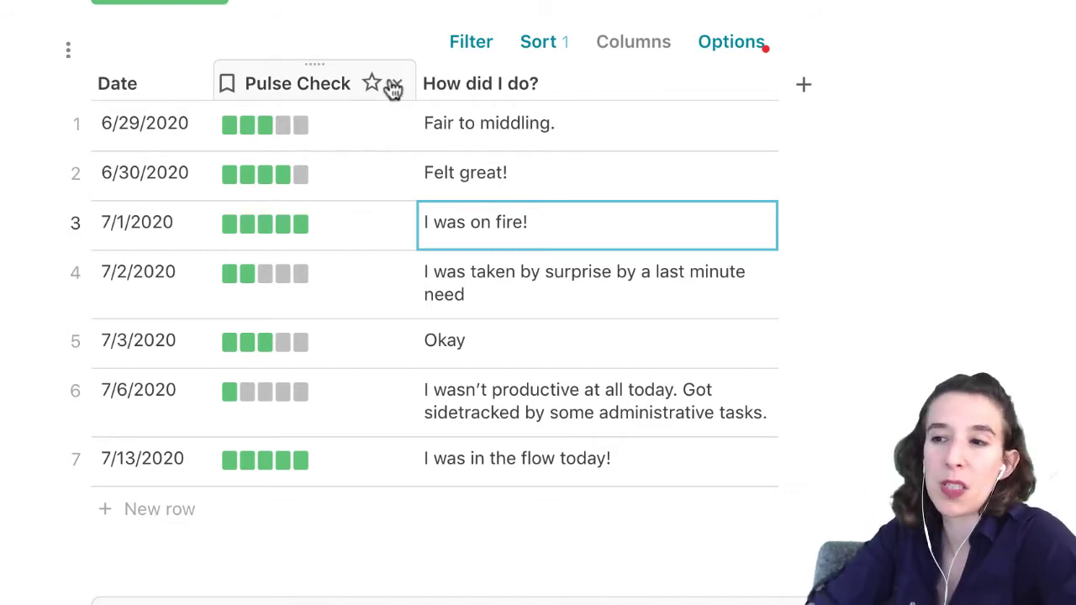
left_click(394, 85)
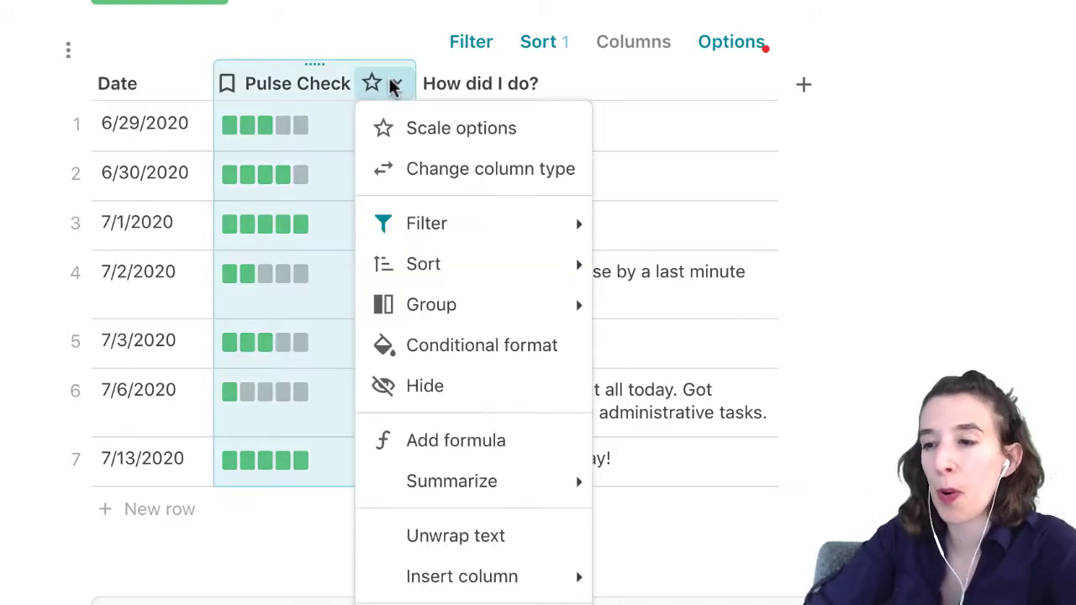
left_click(435, 133)
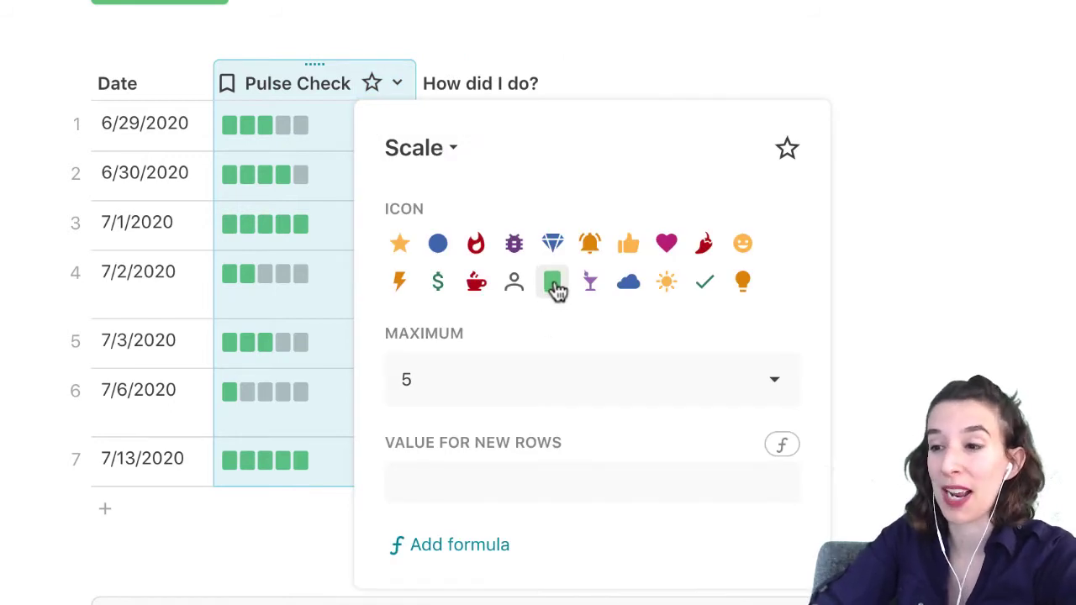
left_click(591, 284)
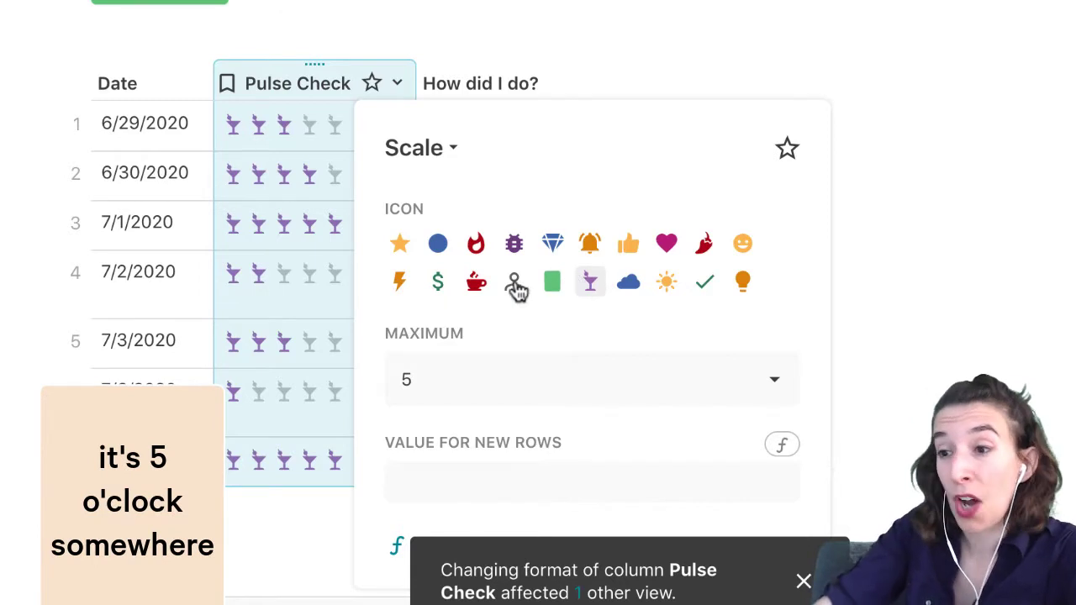
left_click(476, 282)
left_click(476, 243)
left_click(514, 245)
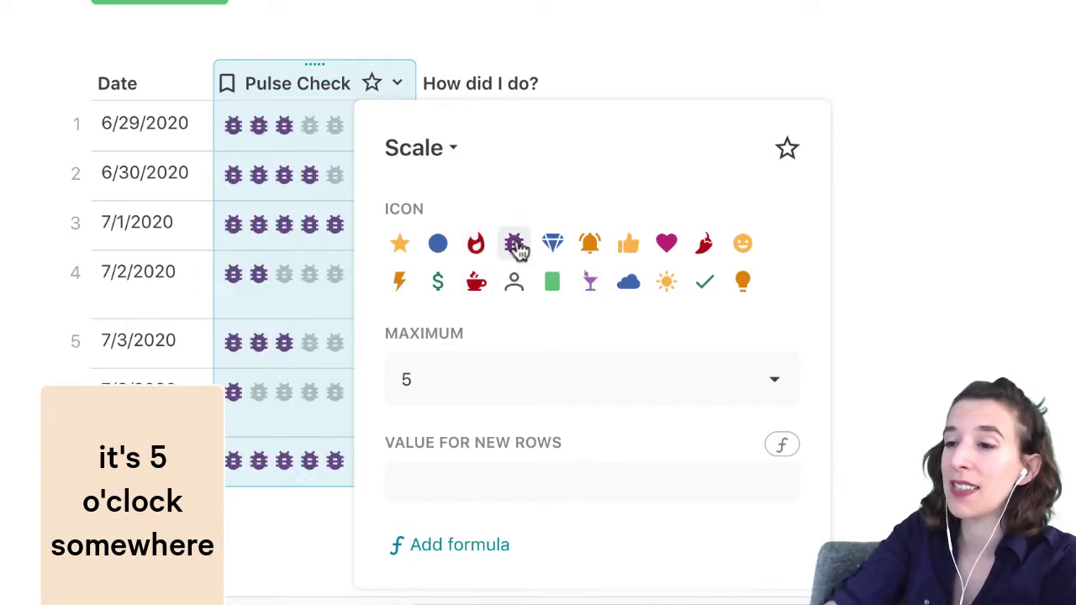
left_click(553, 248)
left_click(591, 249)
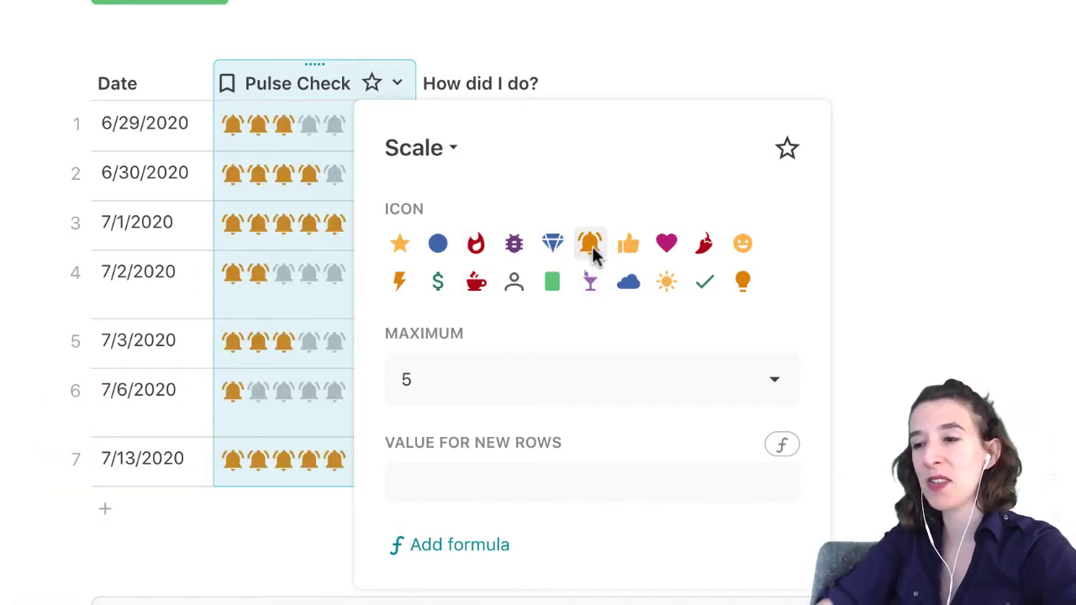
left_click(704, 246)
left_click(704, 281)
left_click(666, 282)
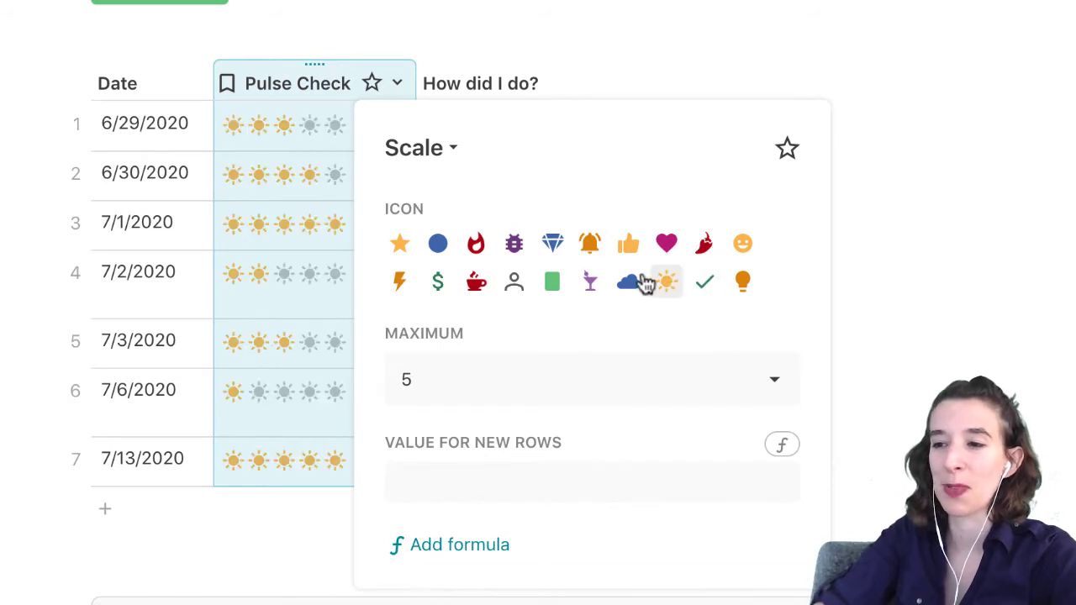
left_click(554, 282)
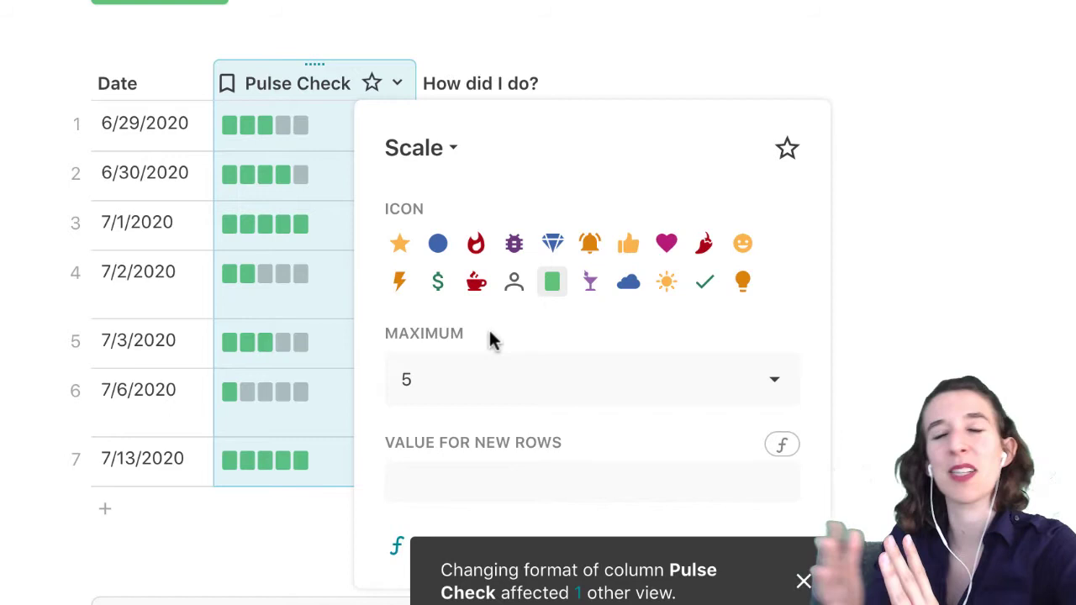
left_click(504, 95)
left_click(523, 127)
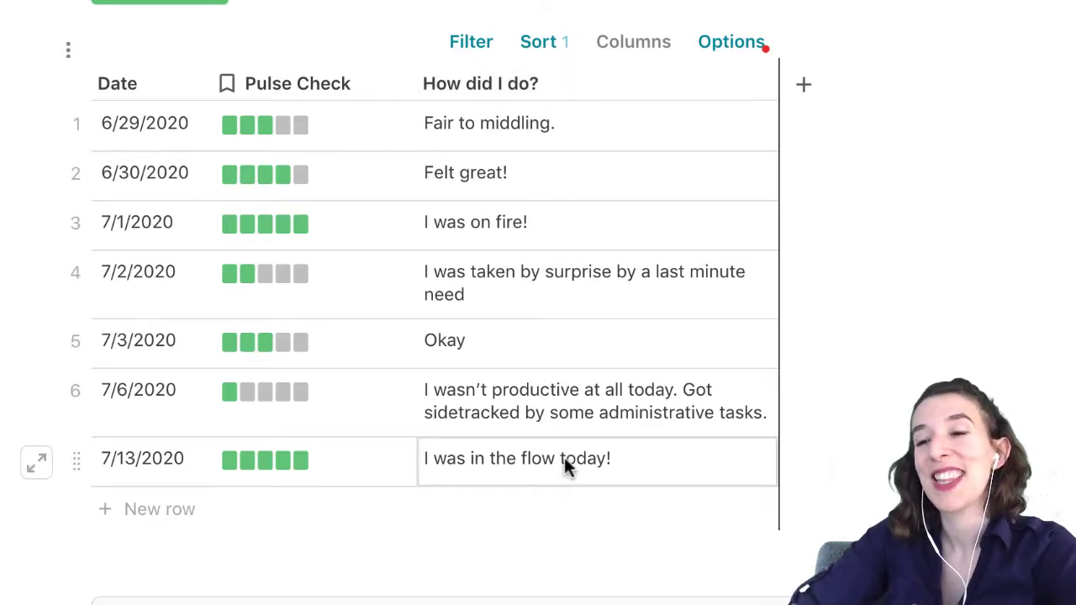
scroll(564, 458, "down", 3)
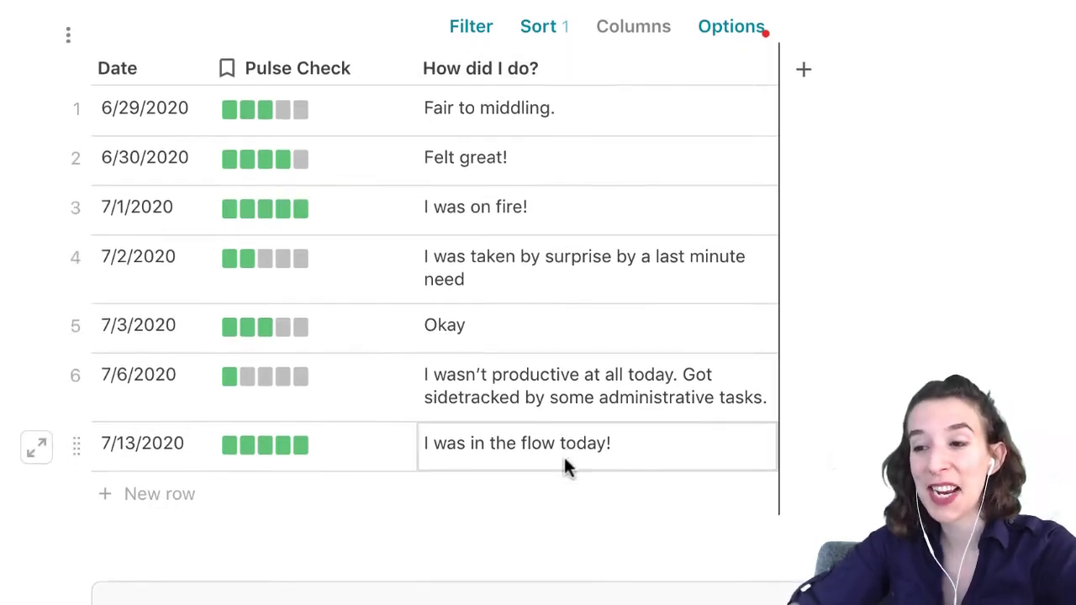
scroll(565, 467, "down", 5)
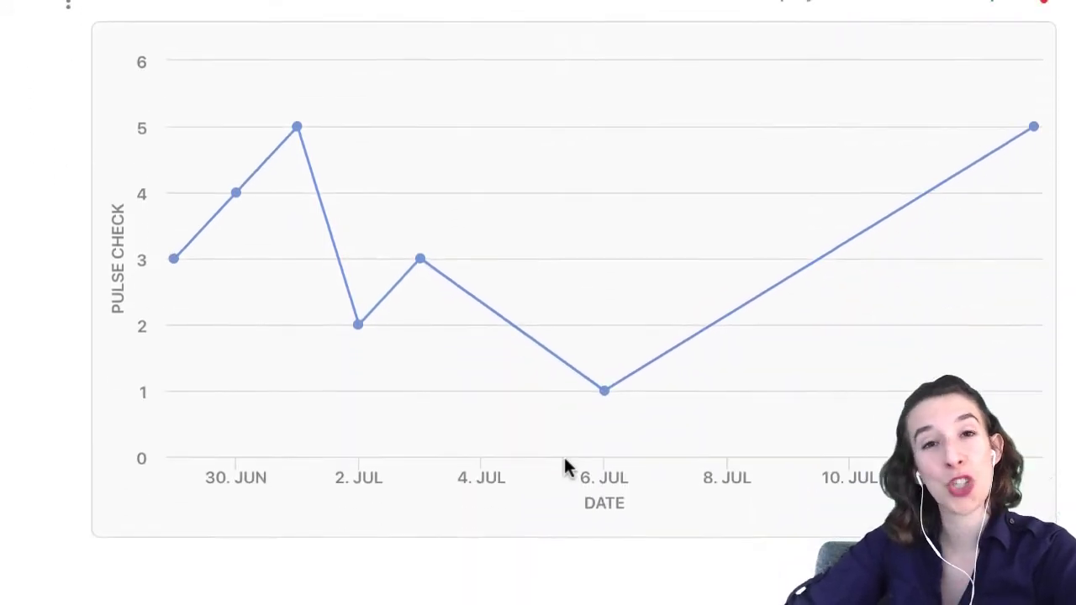
left_click(375, 595)
type("/")
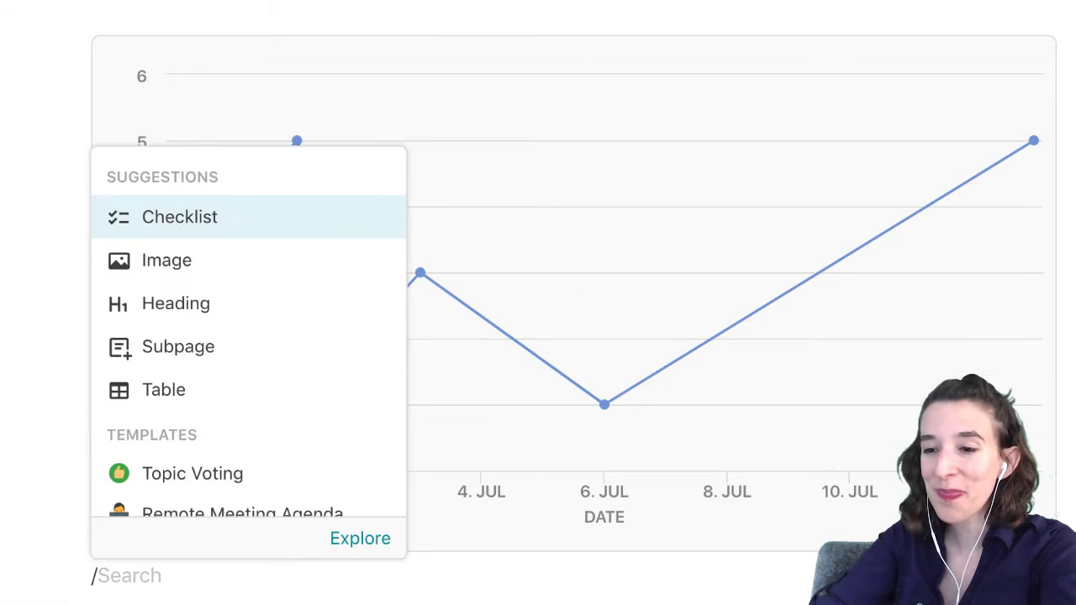
type("ch")
key("BackSpace")
type("chat")
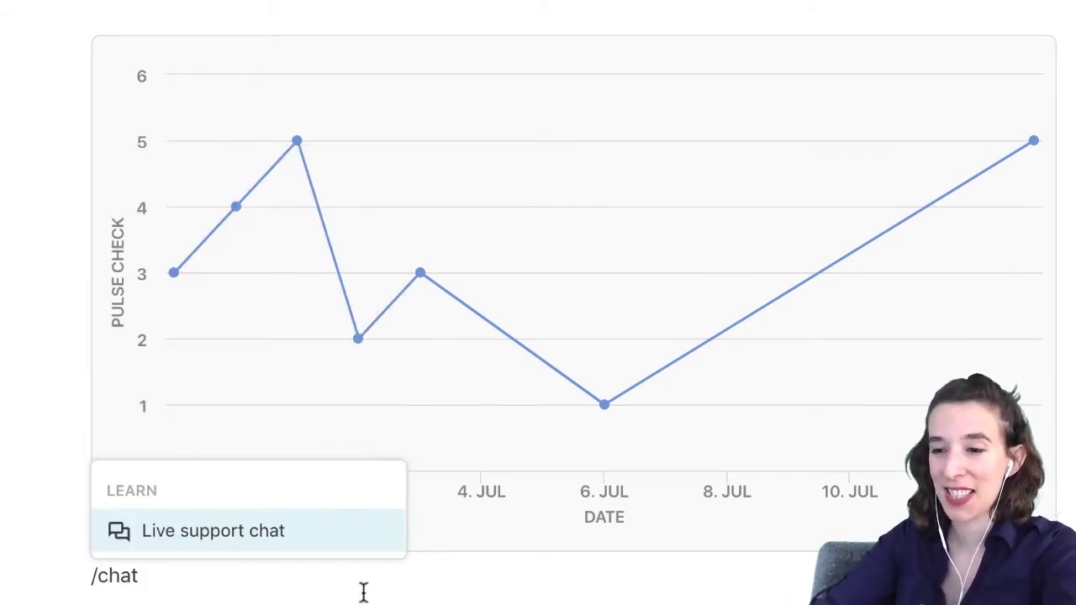
key("BackSpace")
type("r")
scroll(303, 370, "down", 1)
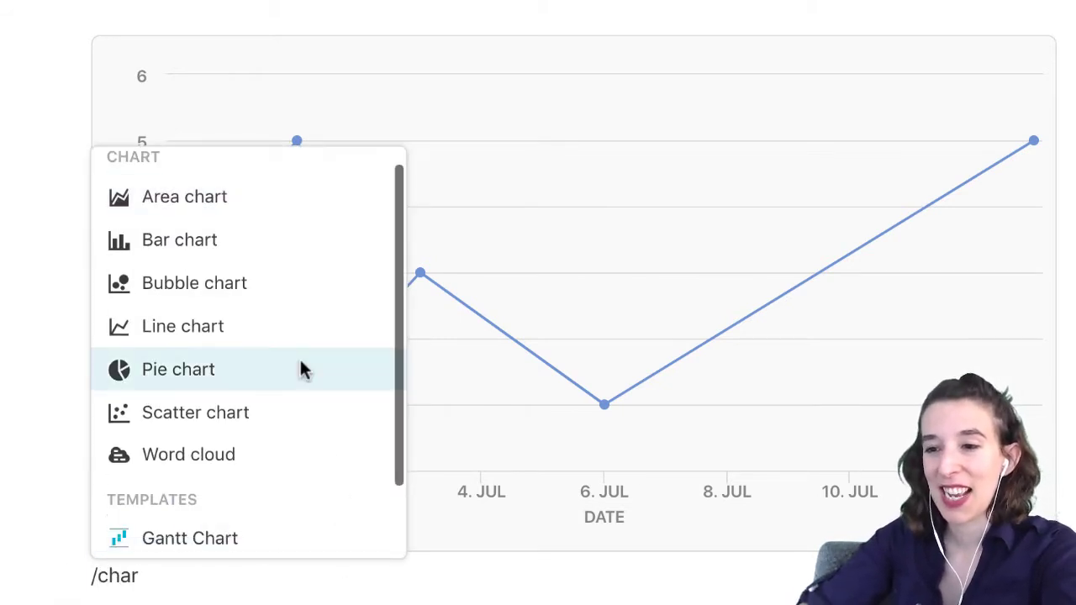
left_click(219, 330)
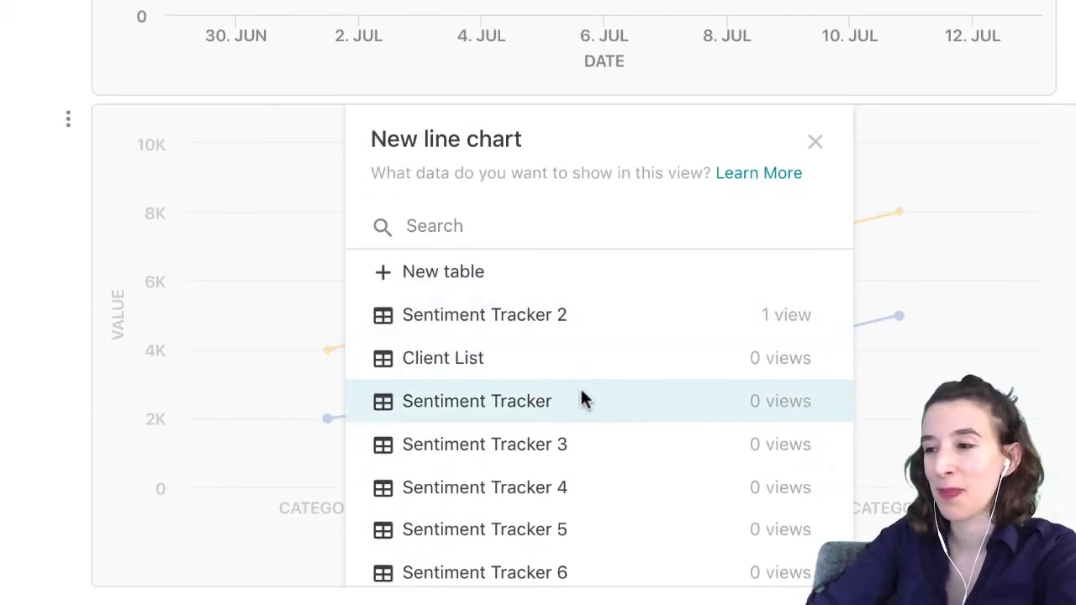
key("Escape")
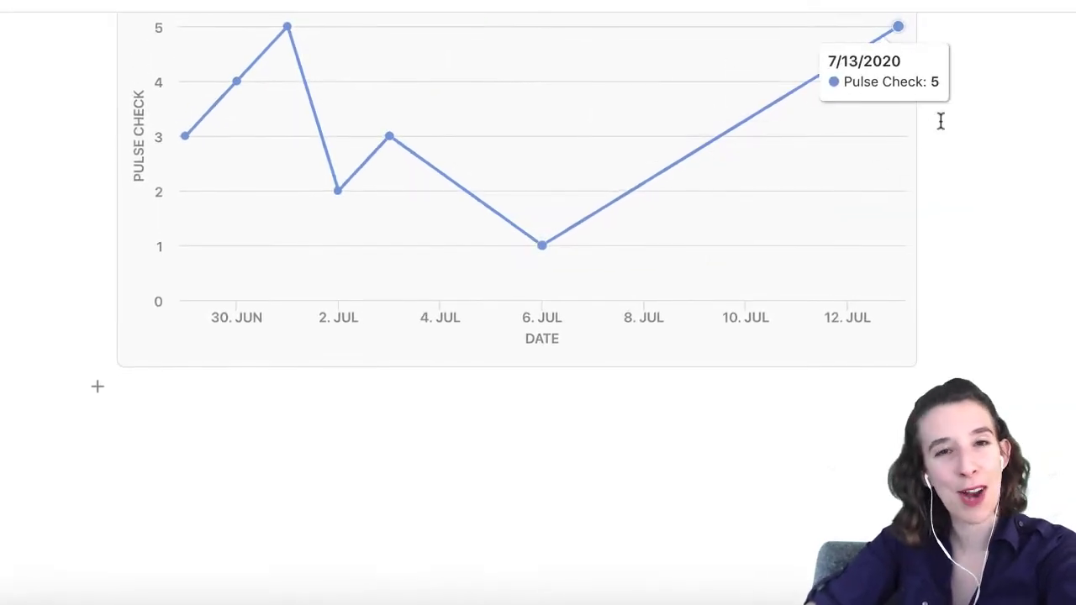
scroll(1064, 126, "up", 5)
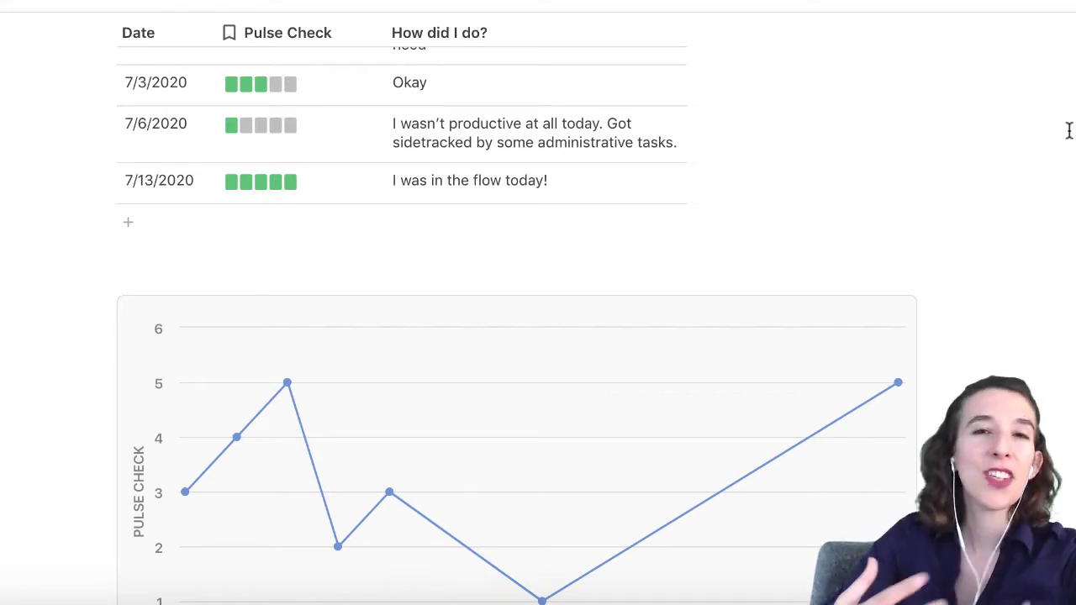
scroll(1069, 130, "up", 7)
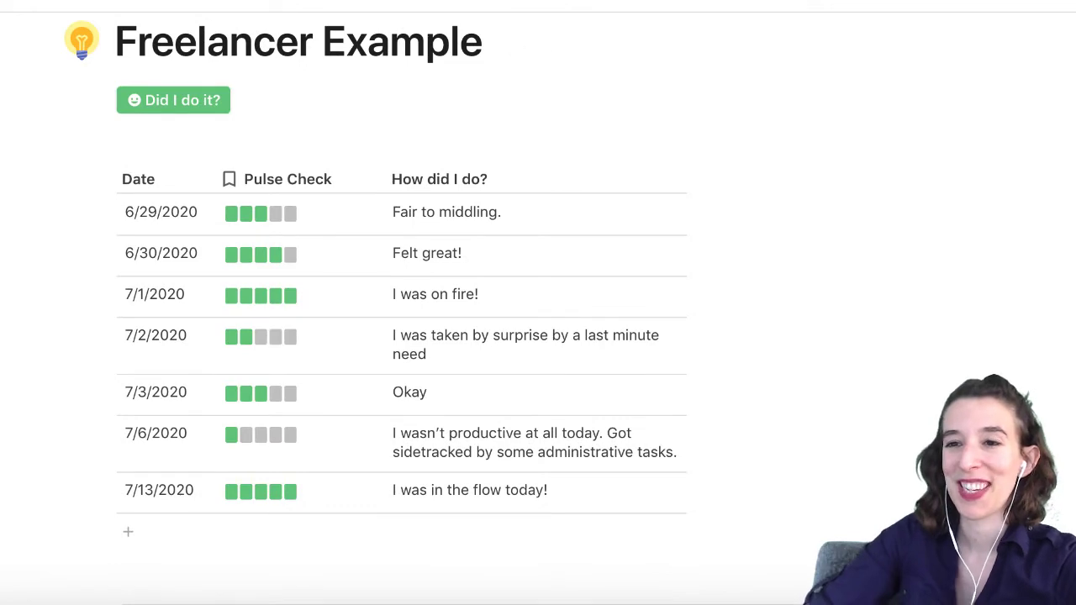
Step: Show the page list and switch to the Product Manager Example page
key("ctrl+backslash")
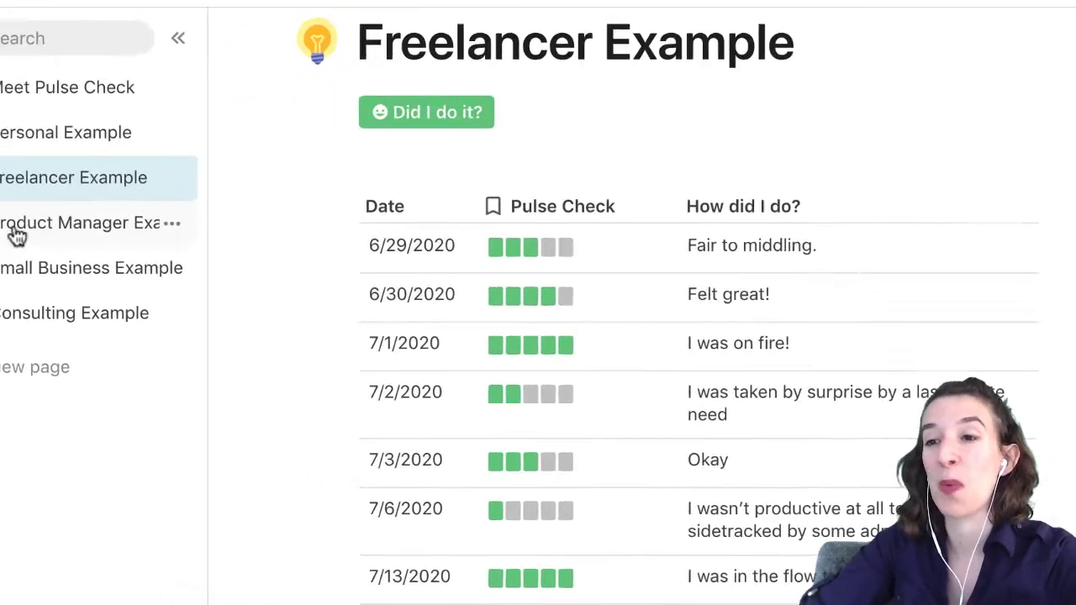
left_click(138, 296)
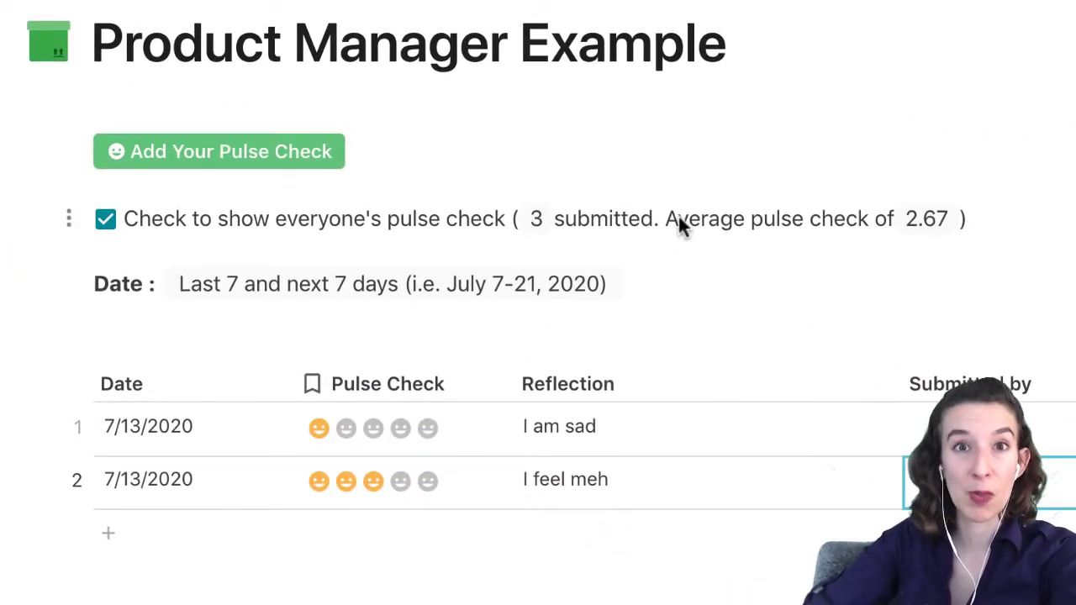
Step: Toggle show-everyone off and on, then set the date filter to This week
left_click(107, 220)
left_click(106, 220)
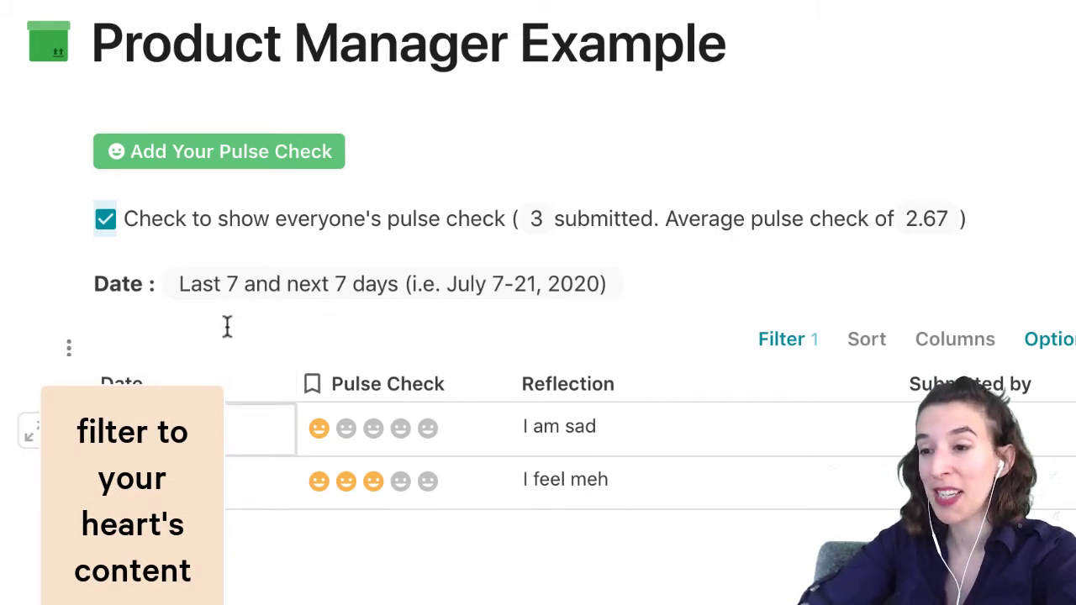
left_click(242, 292)
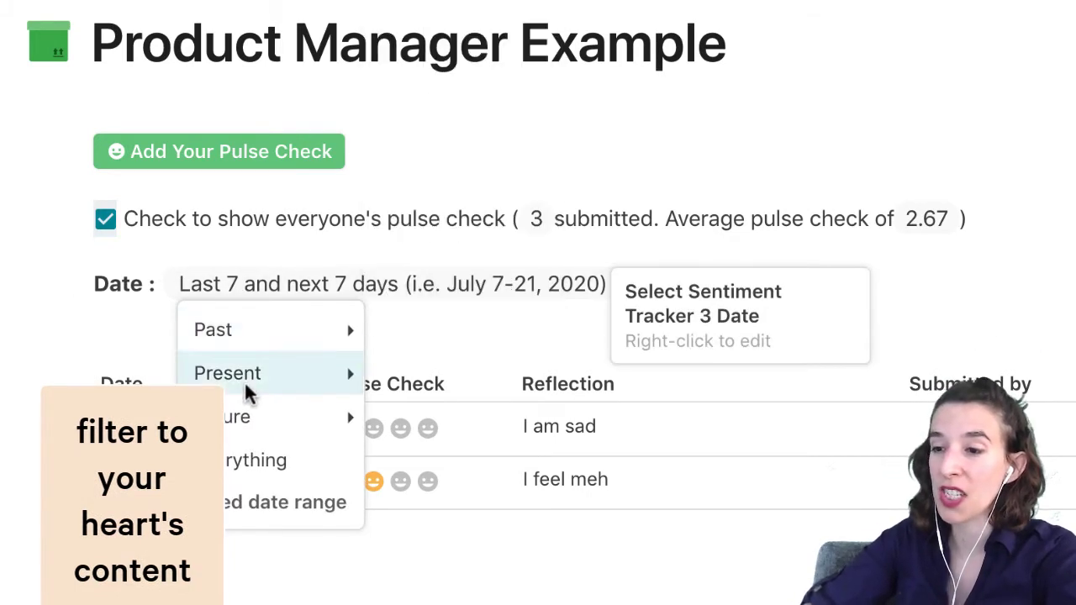
mouse_move(249, 383)
left_click(444, 425)
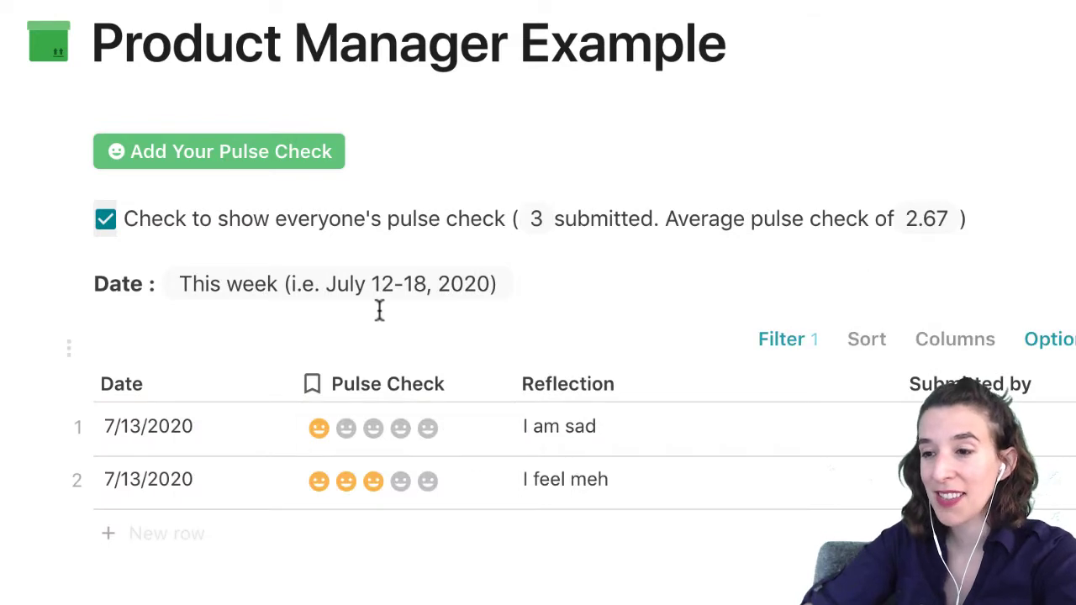
Step: Switch the date filter to Everything, then settle on Last 7 and next 7 days
left_click(356, 292)
left_click(291, 465)
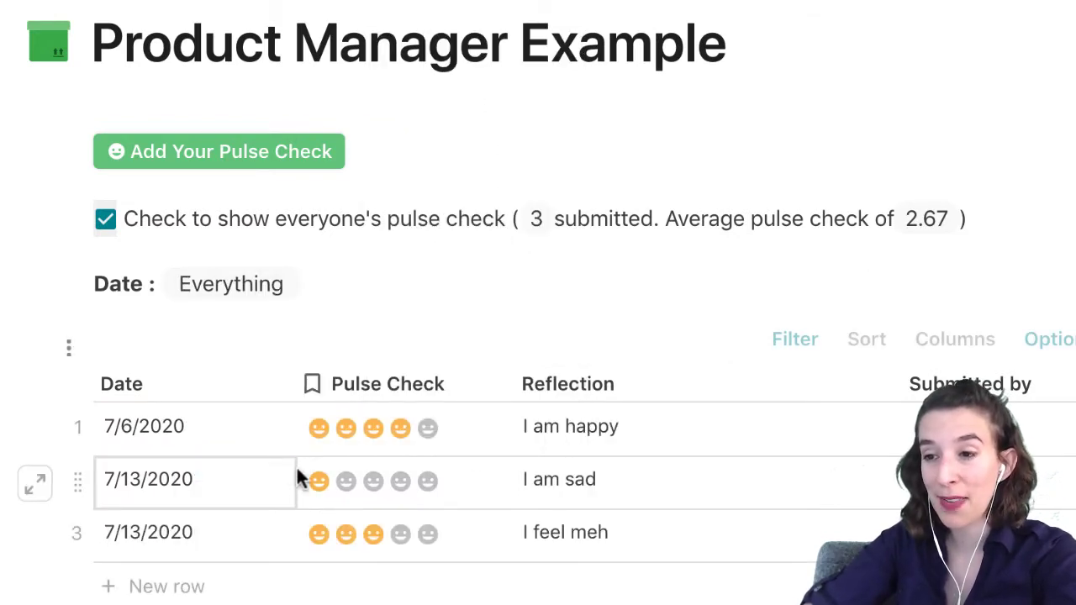
left_click(230, 290)
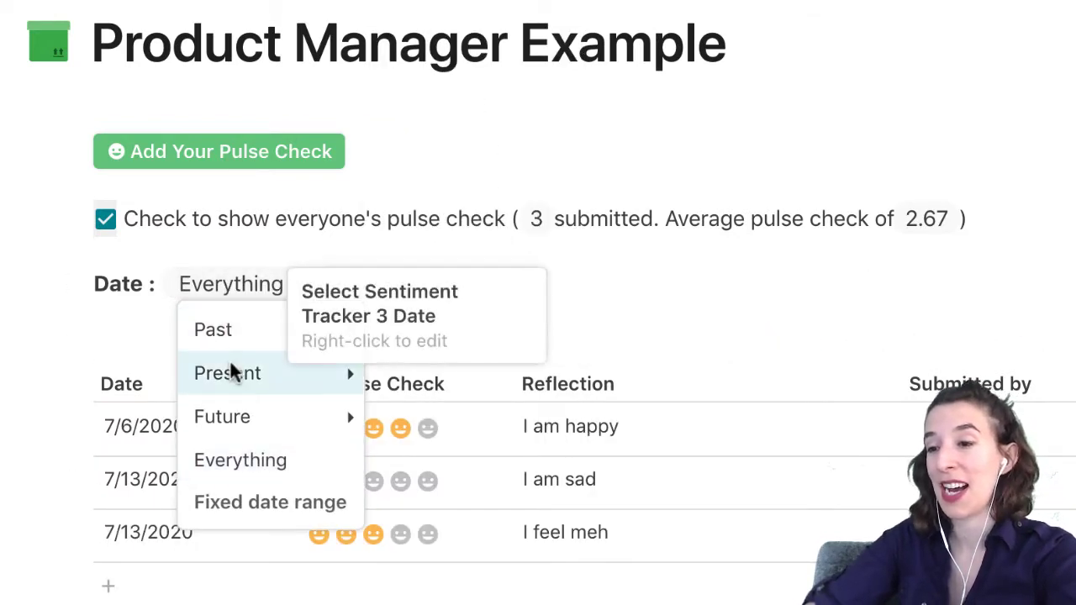
mouse_move(241, 375)
left_click(438, 476)
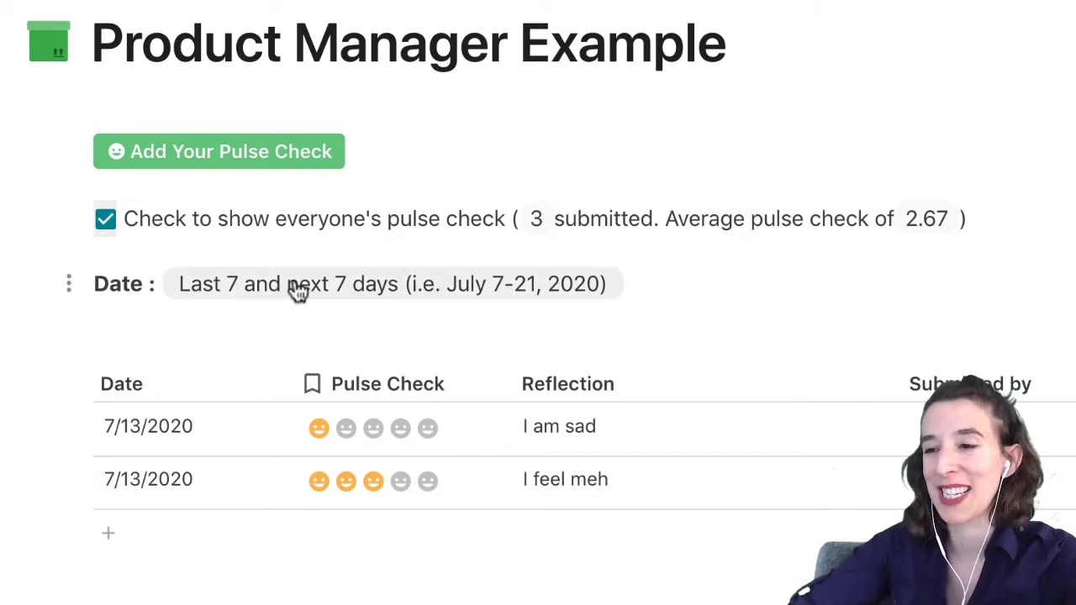
Step: Insert a trial Date range control via /date, delete it, and open the Date column's options
left_click(265, 317)
type("/date")
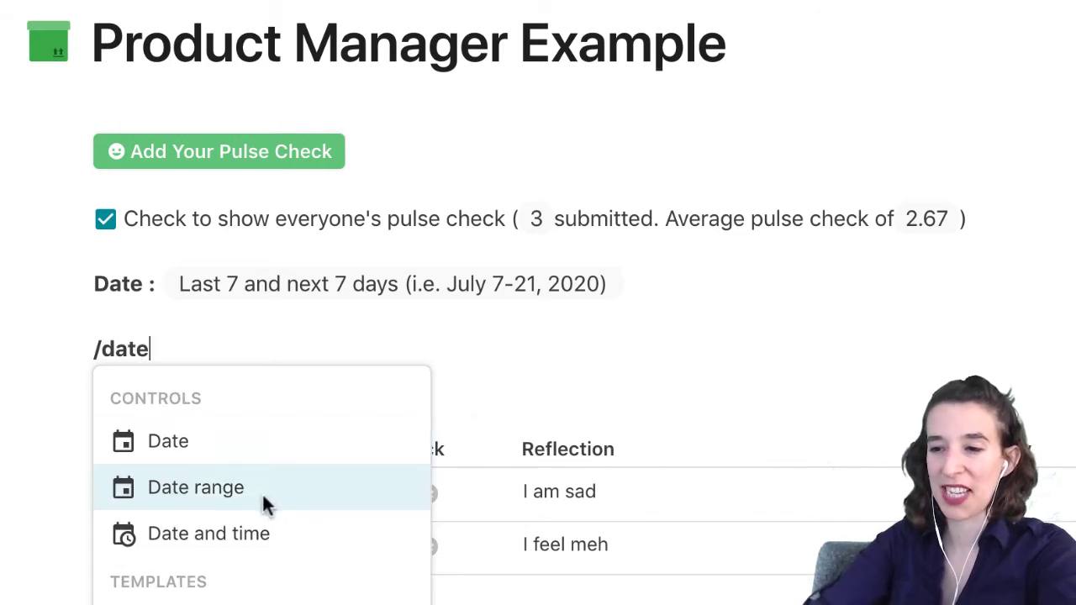
left_click(262, 489)
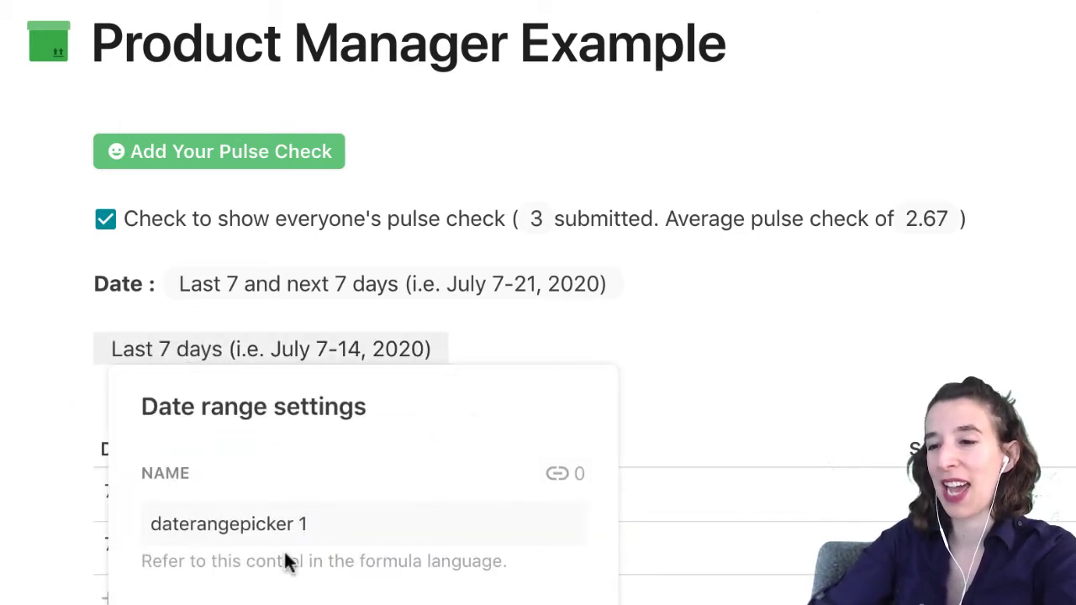
left_click(507, 345)
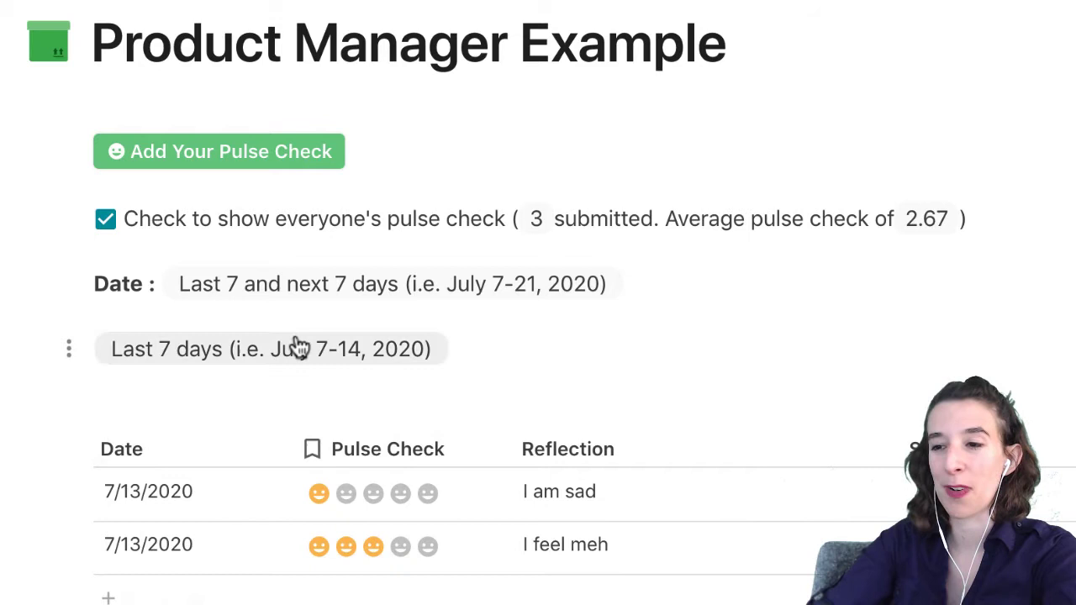
left_click(168, 360)
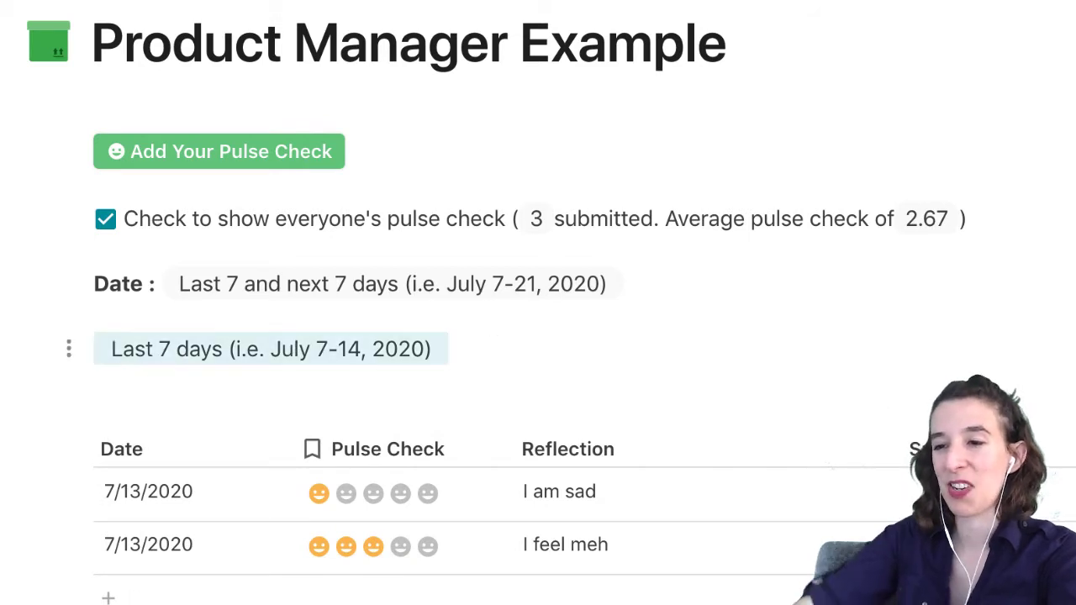
key("BackSpace")
key("BackSpace")
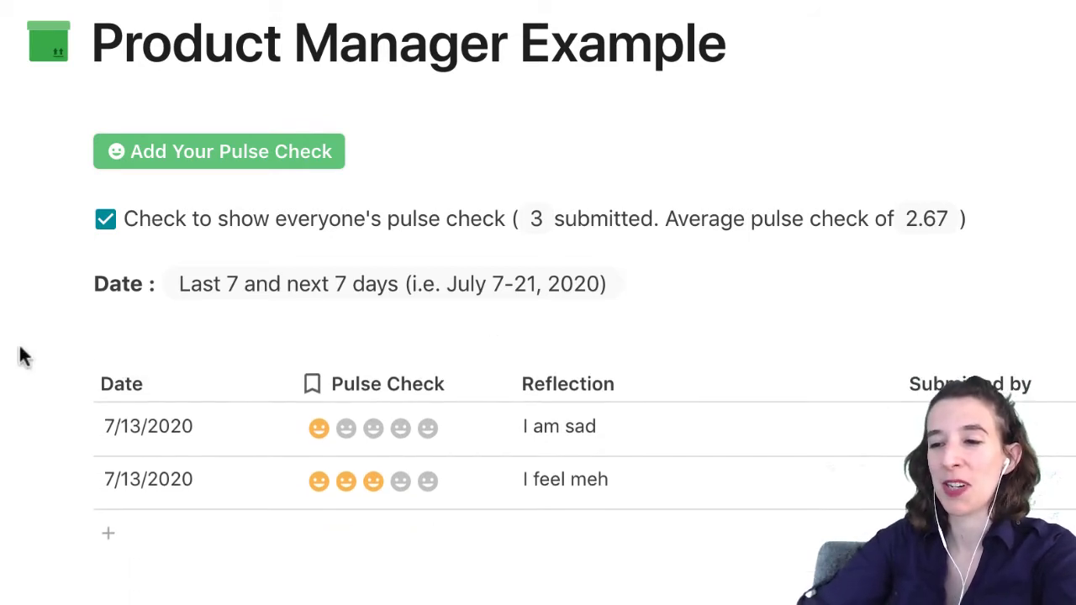
left_click(250, 383)
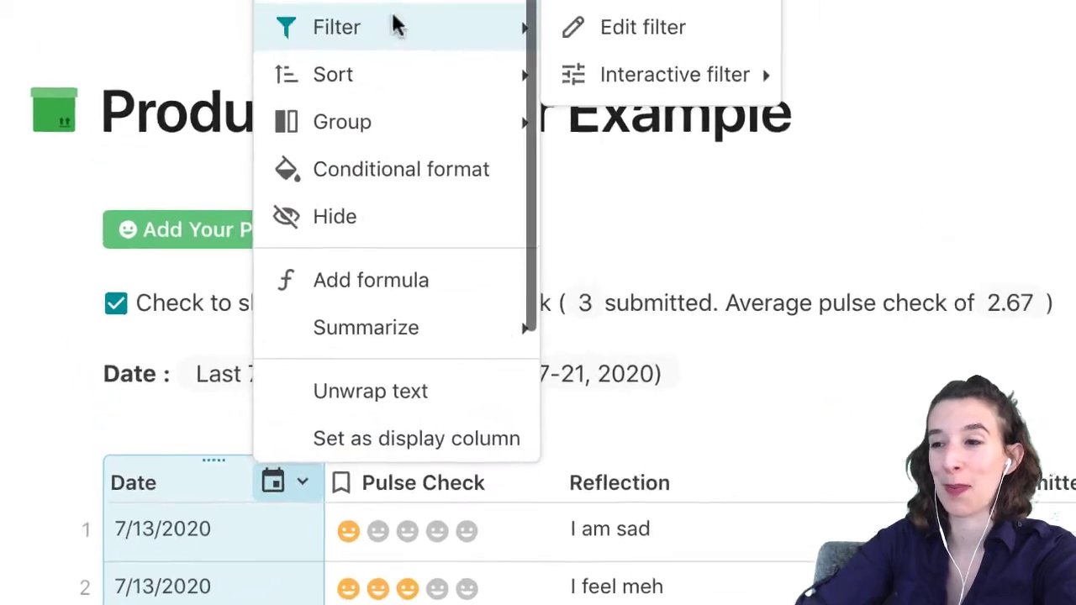
mouse_move(636, 16)
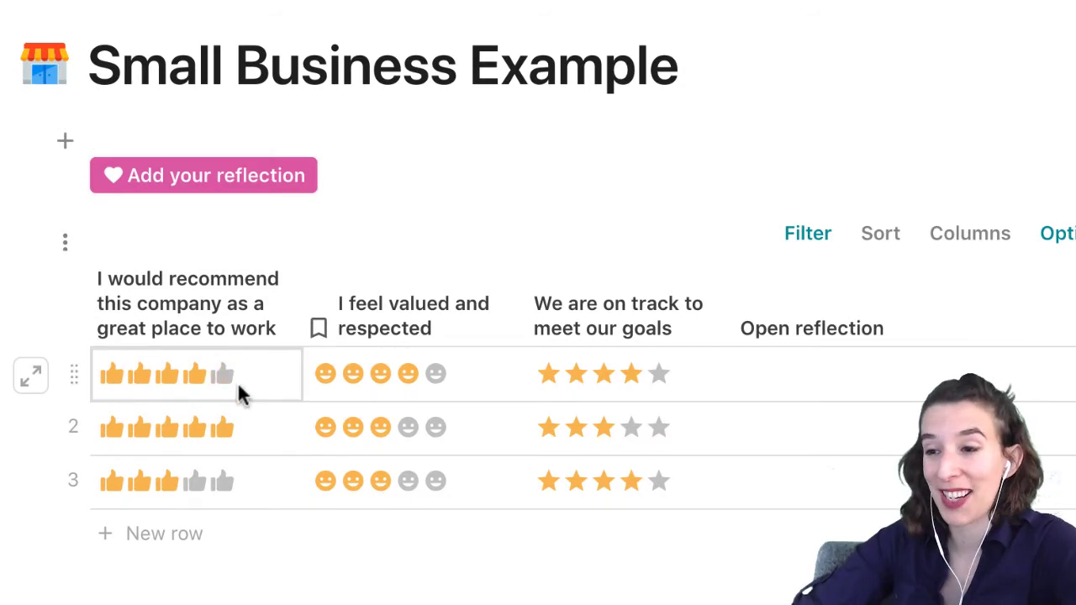
Step: Change the recommendation column's Scale icon to thumbs-up
left_click(278, 326)
mouse_move(311, 44)
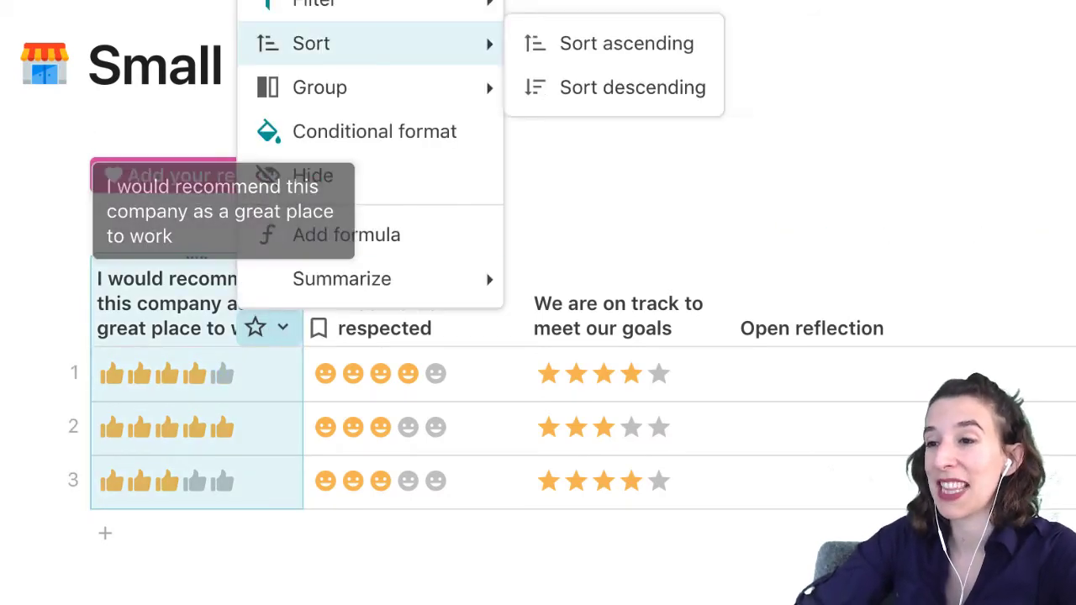
left_click(319, 4)
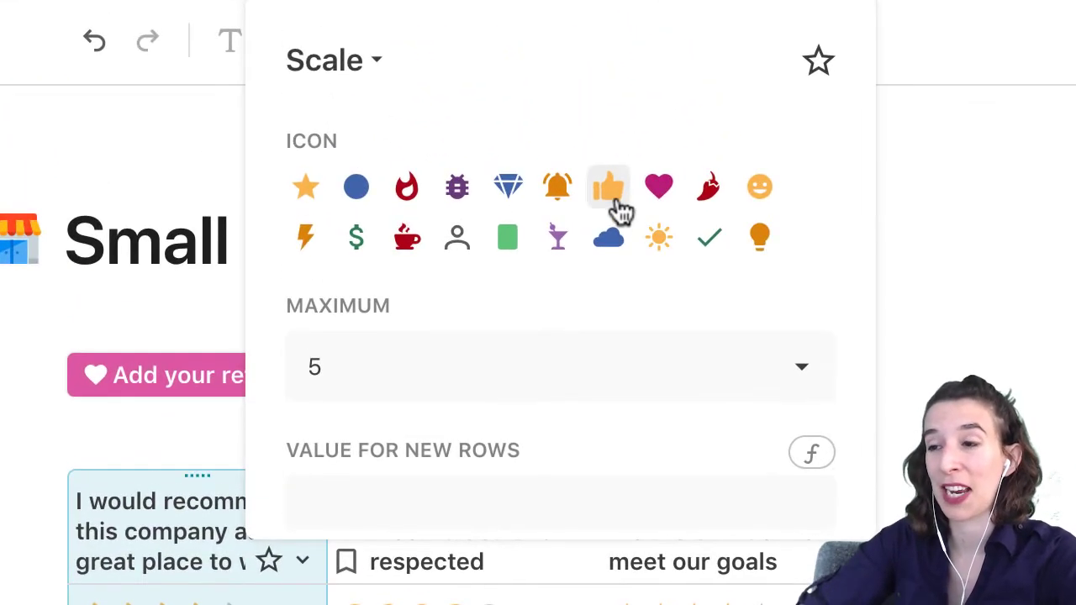
left_click(610, 188)
key("Escape")
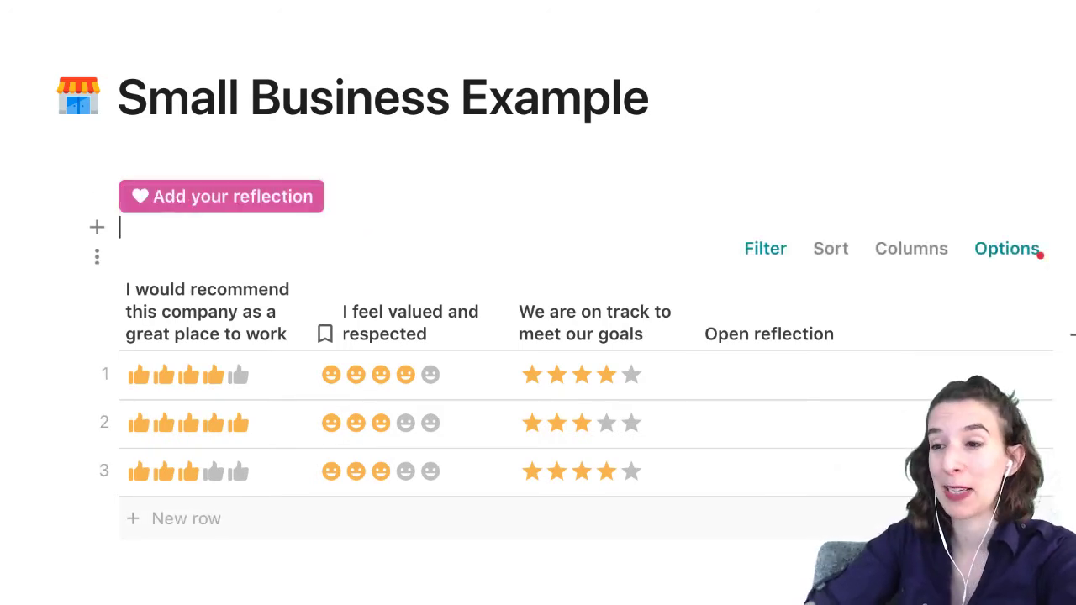
Step: Turn on Open row for editing in the Add your reflection button settings
right_click(206, 201)
scroll(323, 508, "down", 3)
scroll(323, 509, "down", 4)
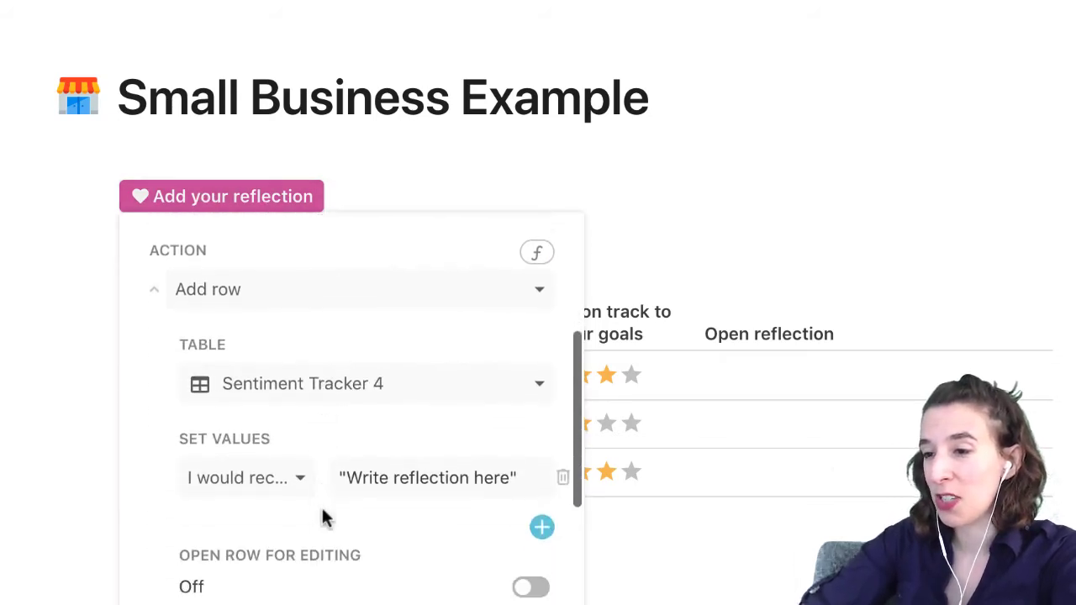
left_click(531, 470)
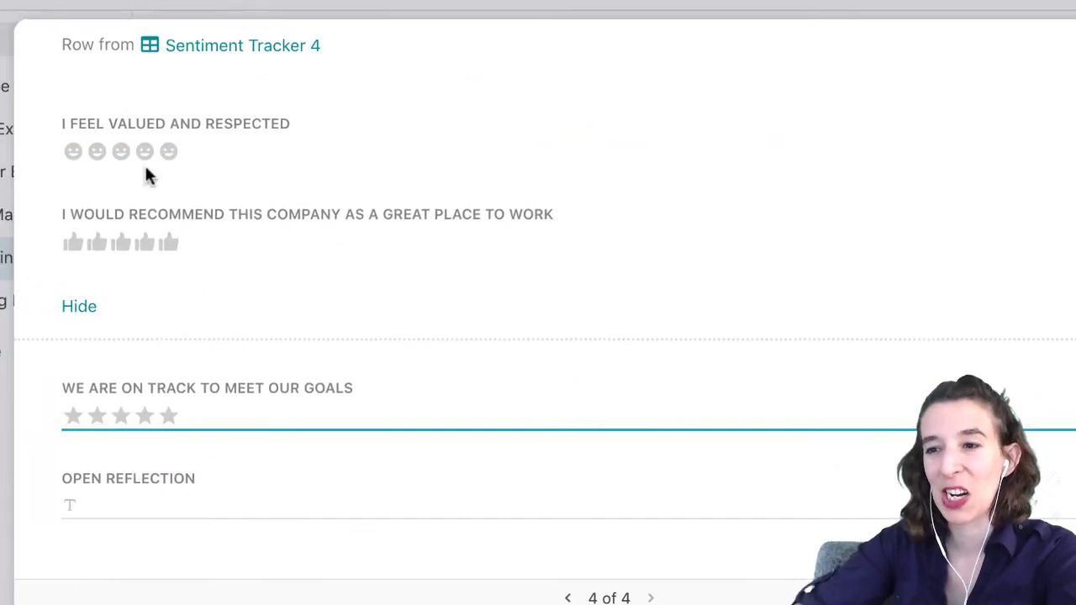
Step: Rate the new response 4 valued, 3 recommend, 5 on track, reflecting 'I am doing well!'
left_click(145, 152)
left_click(120, 244)
left_click(169, 417)
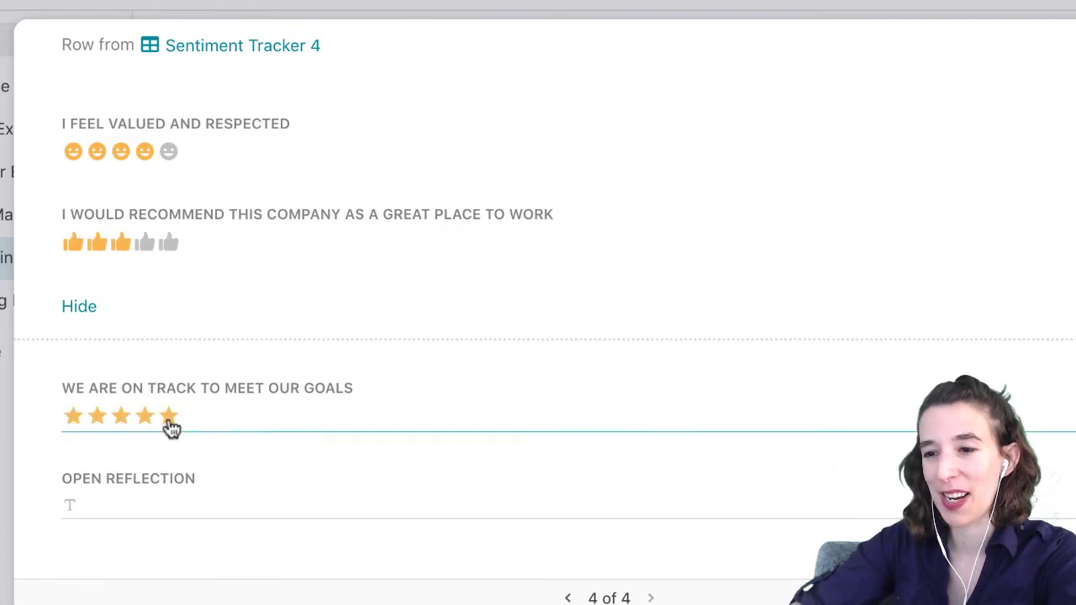
left_click(166, 504)
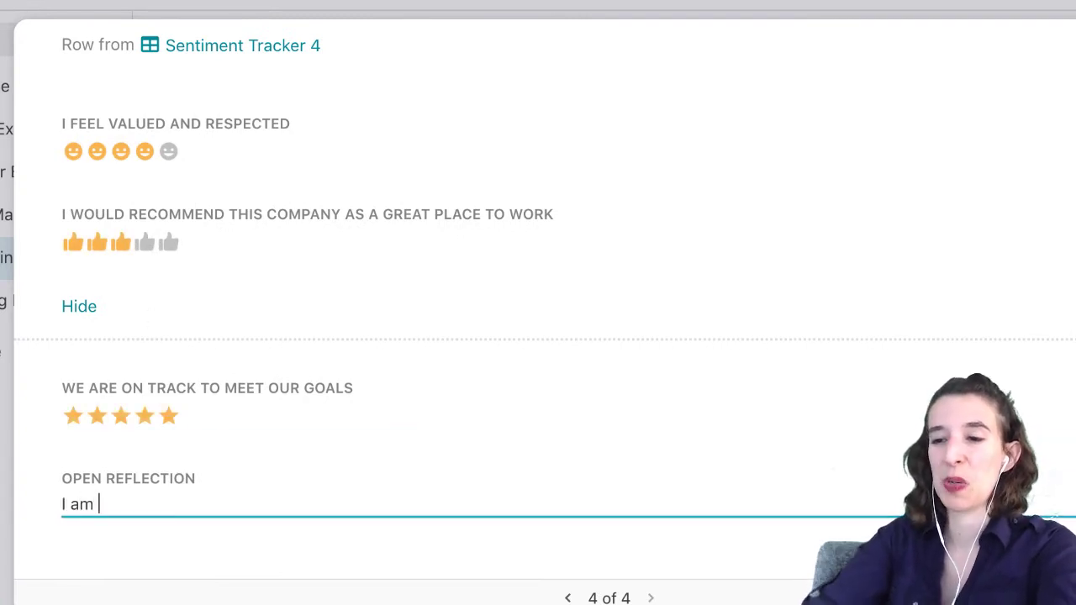
key("Escape")
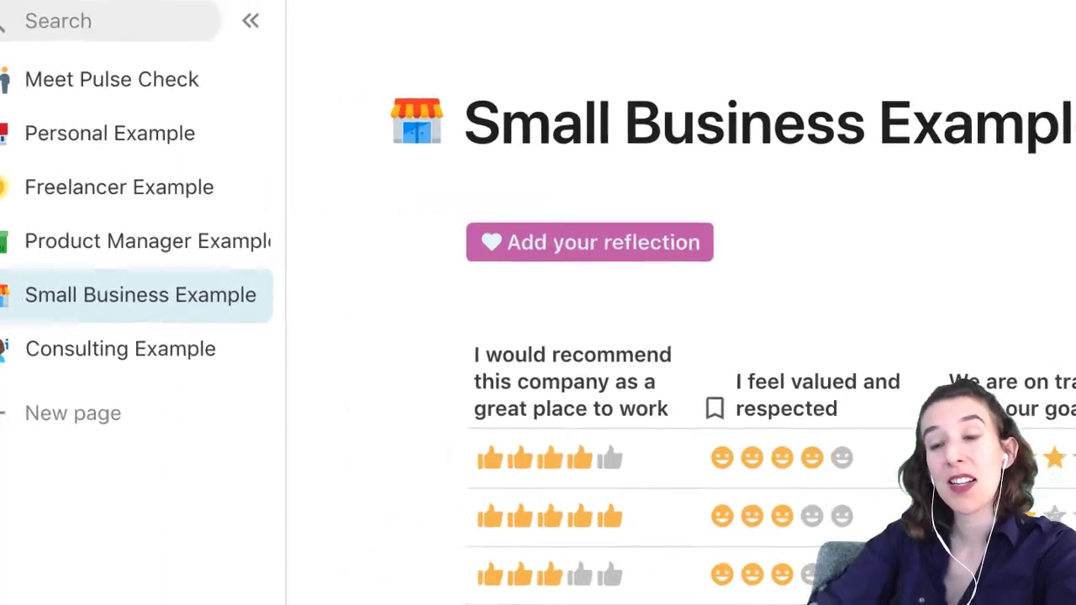
Step: Go to the Consulting Example page and inspect the Add Your Pulse Check button's settings
left_click(109, 374)
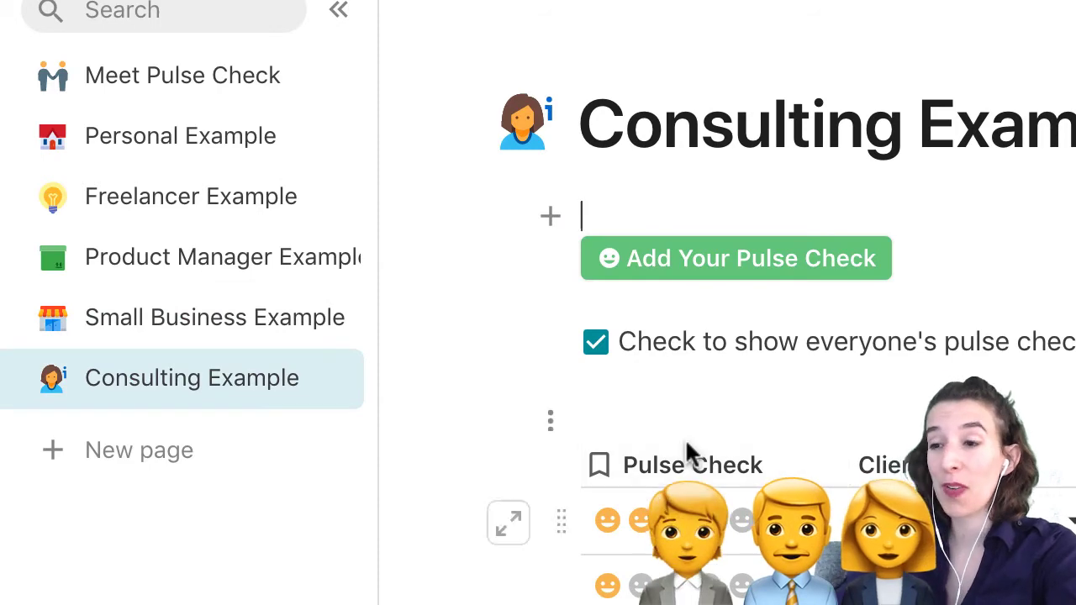
left_click(580, 216)
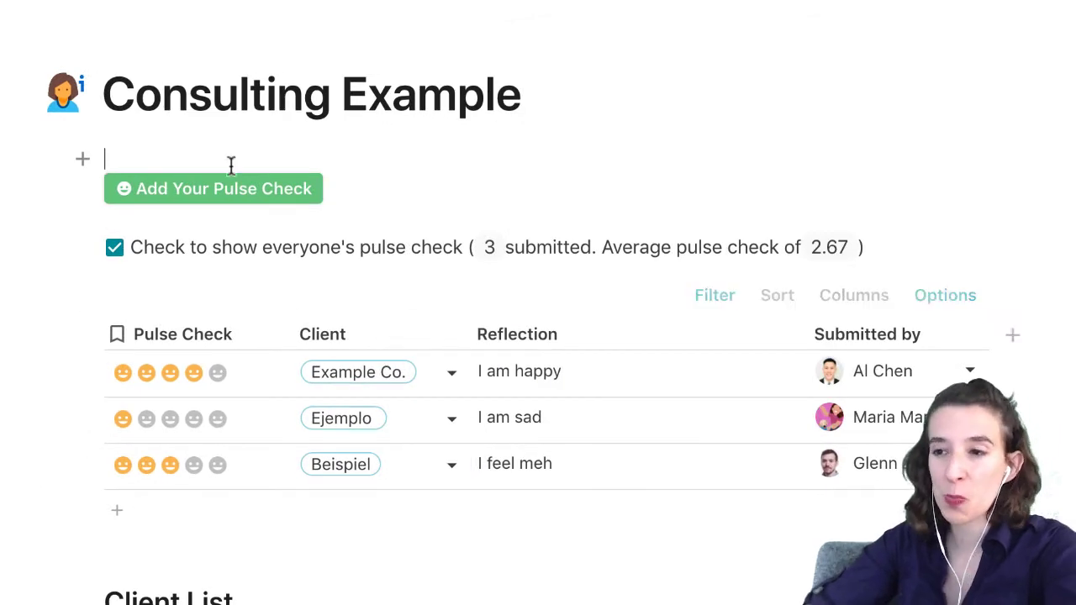
left_click(215, 205)
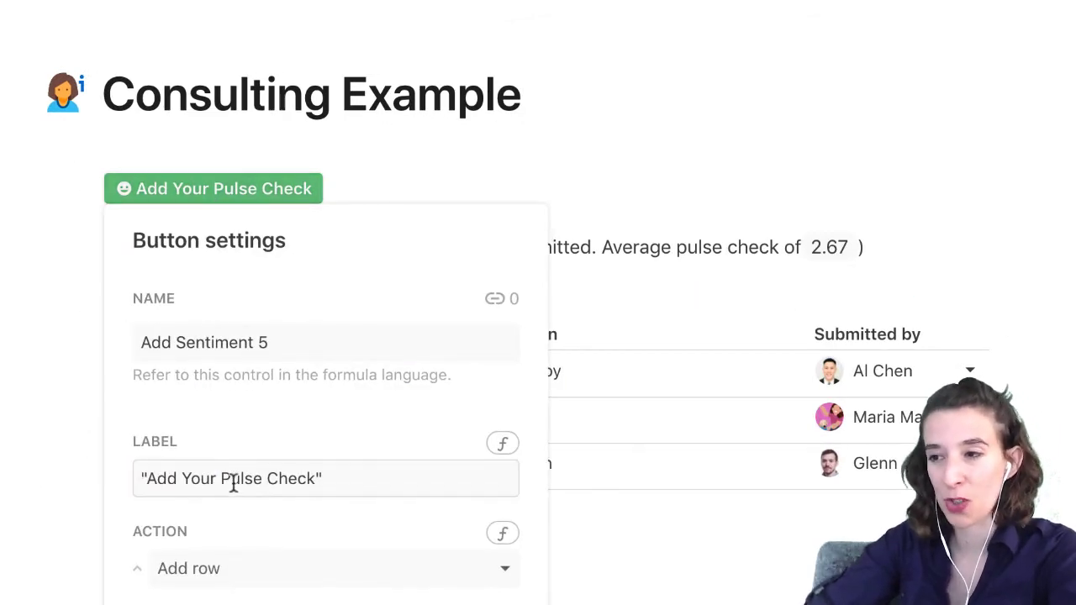
left_click(638, 370)
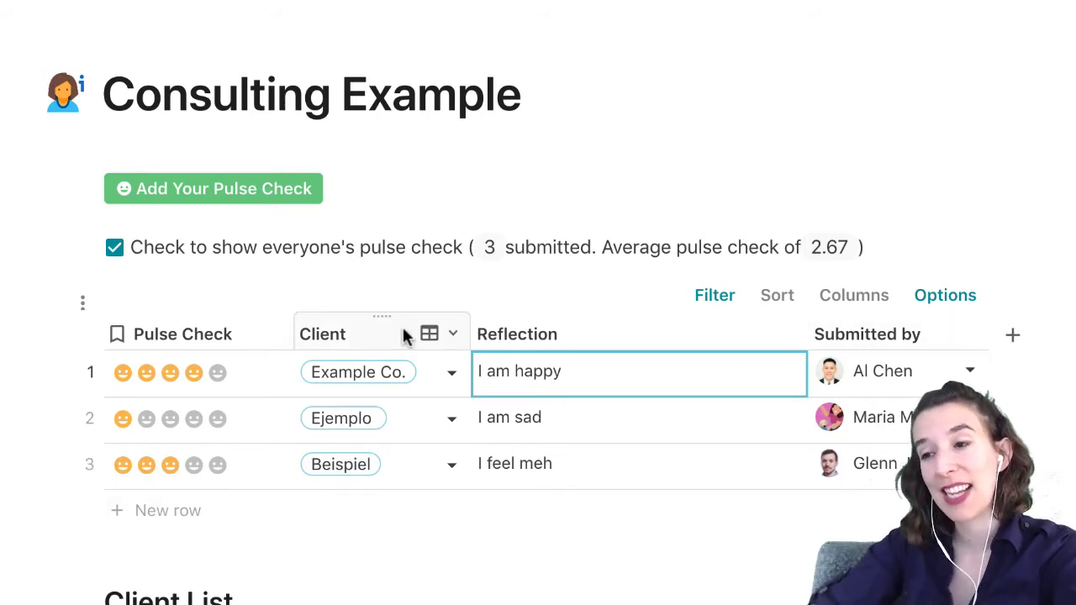
Step: Preview the Beispiel and Ejemplo client records linked to the pulse checks
left_click(332, 468)
left_click(341, 427)
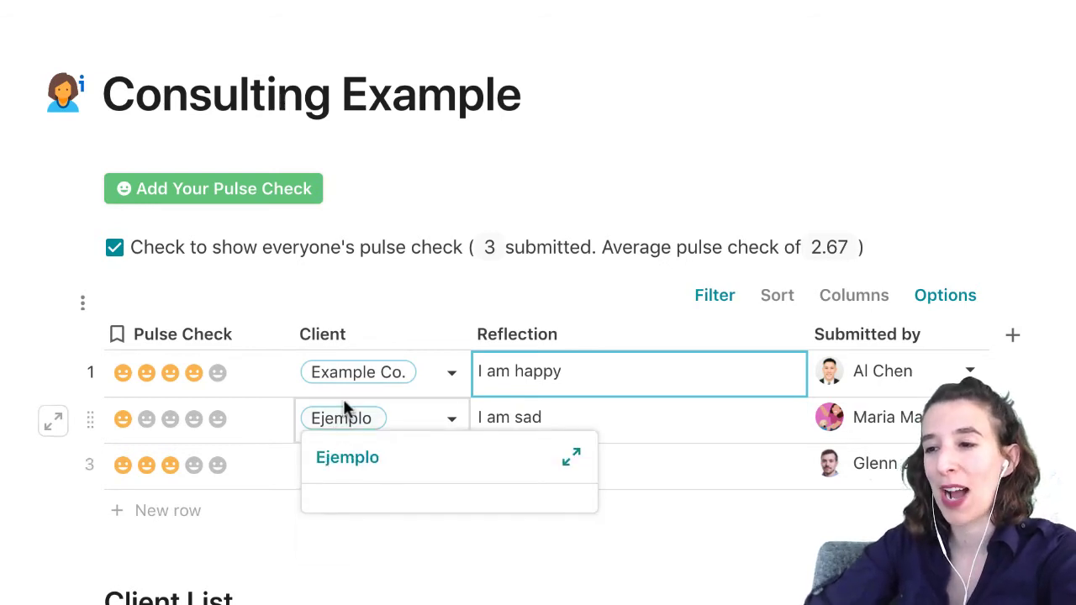
mouse_move(357, 383)
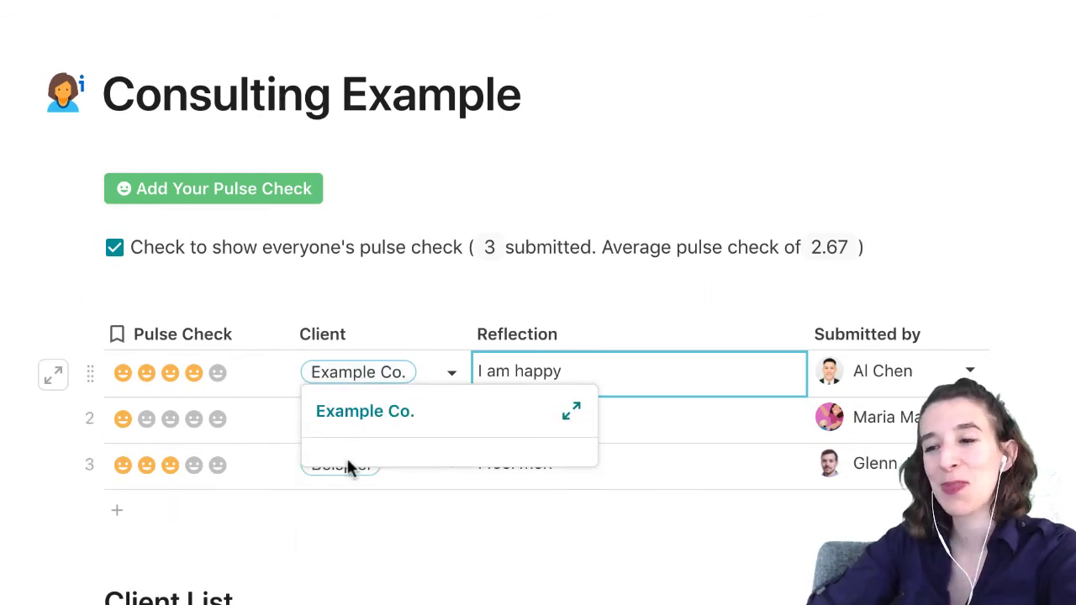
Step: Add a Revenue column to the Client List with values 5000, 10000 and 5000
scroll(683, 459, "down", 3)
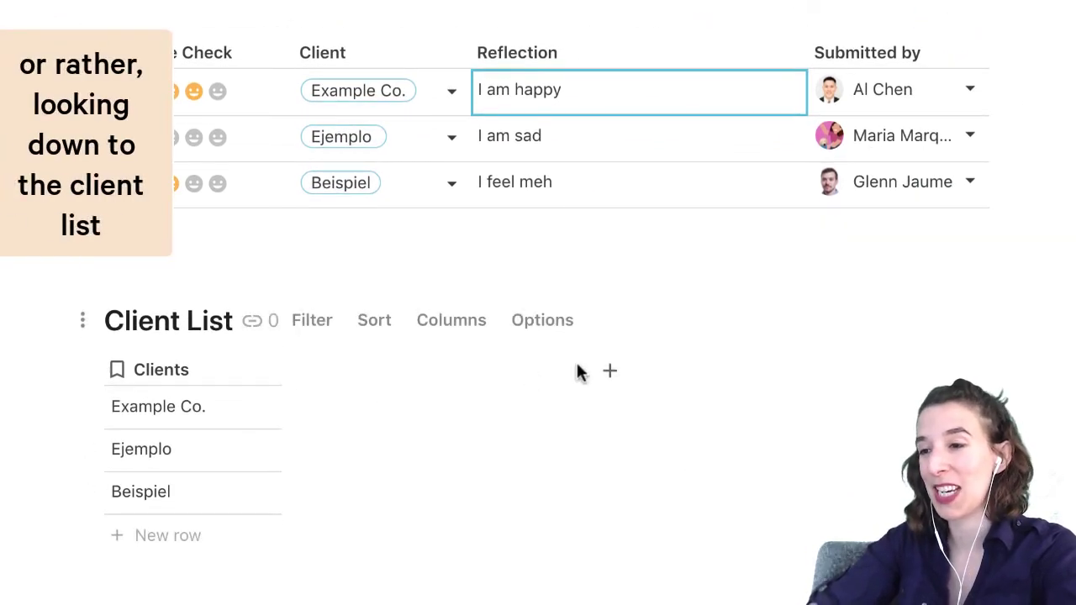
left_click(611, 372)
left_click(336, 371)
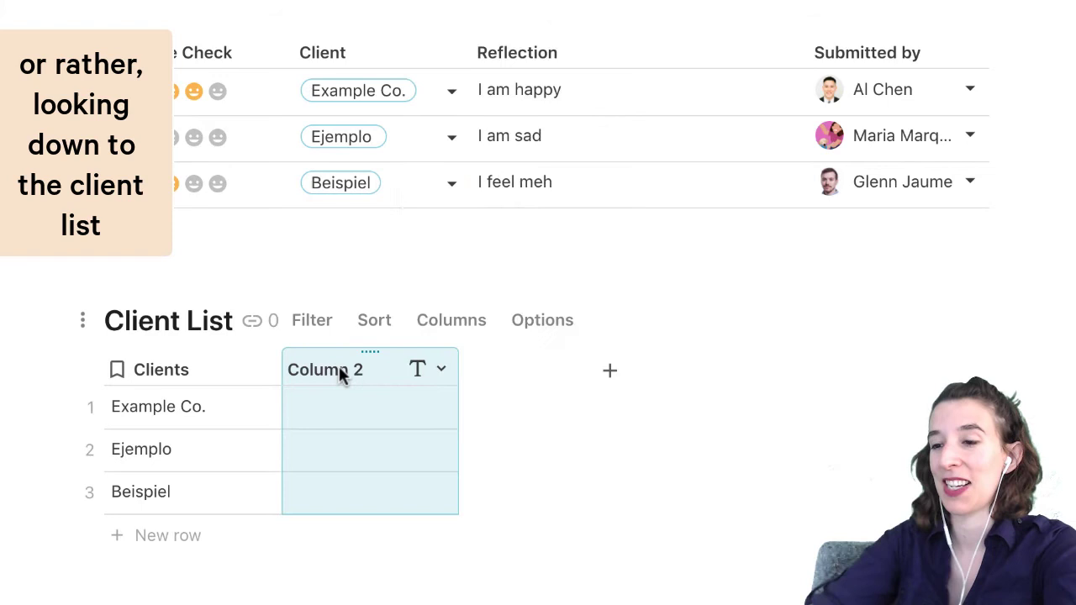
left_click(336, 367)
type("Ren")
key("BackSpace")
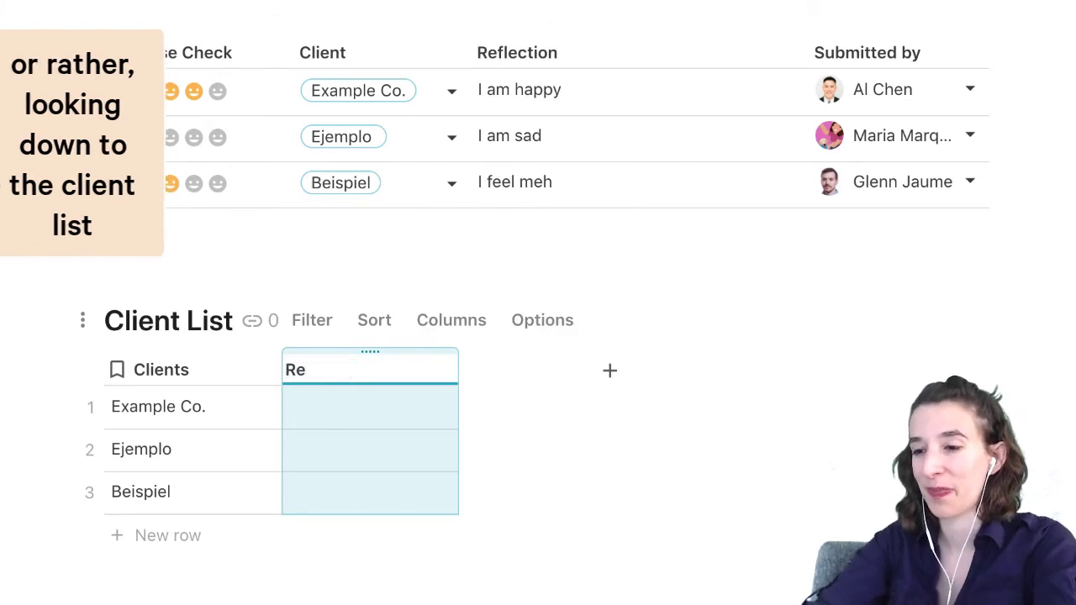
type("c")
type("enue")
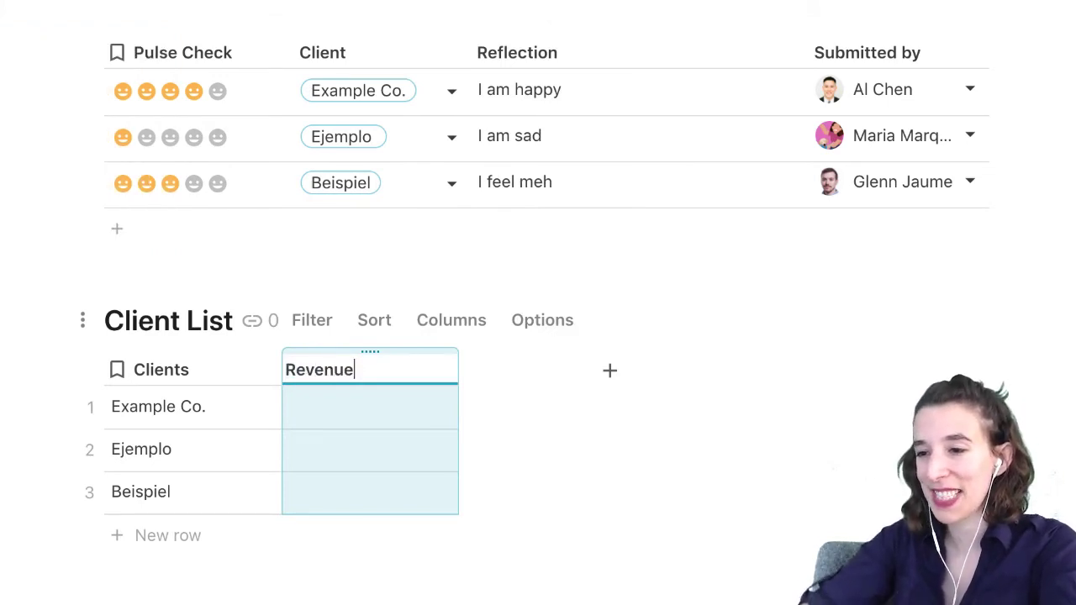
left_click(326, 402)
type("5000")
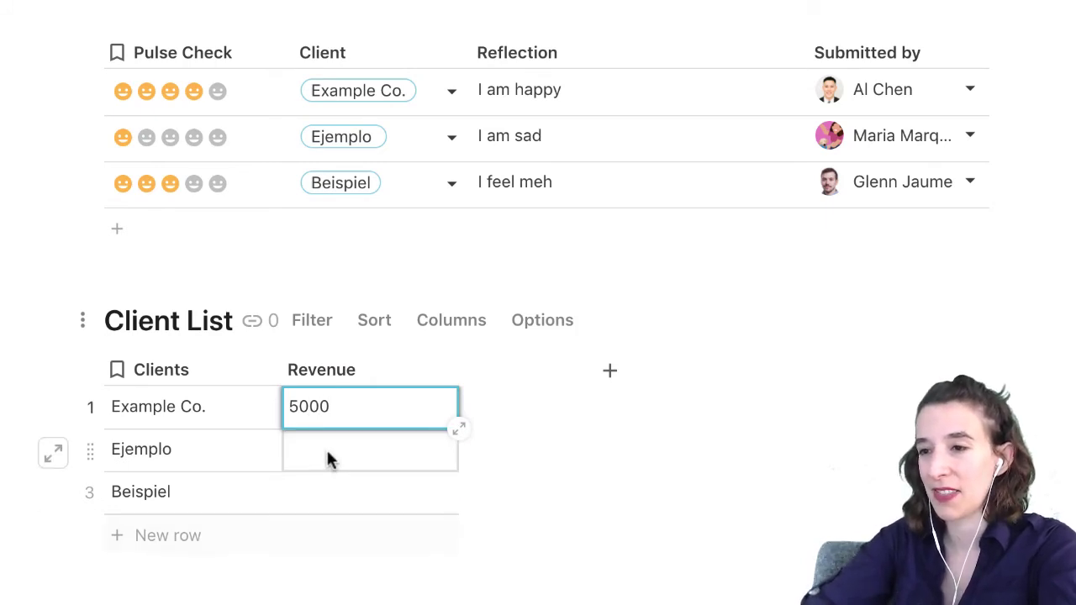
left_click(326, 448)
type("10000")
left_click(332, 493)
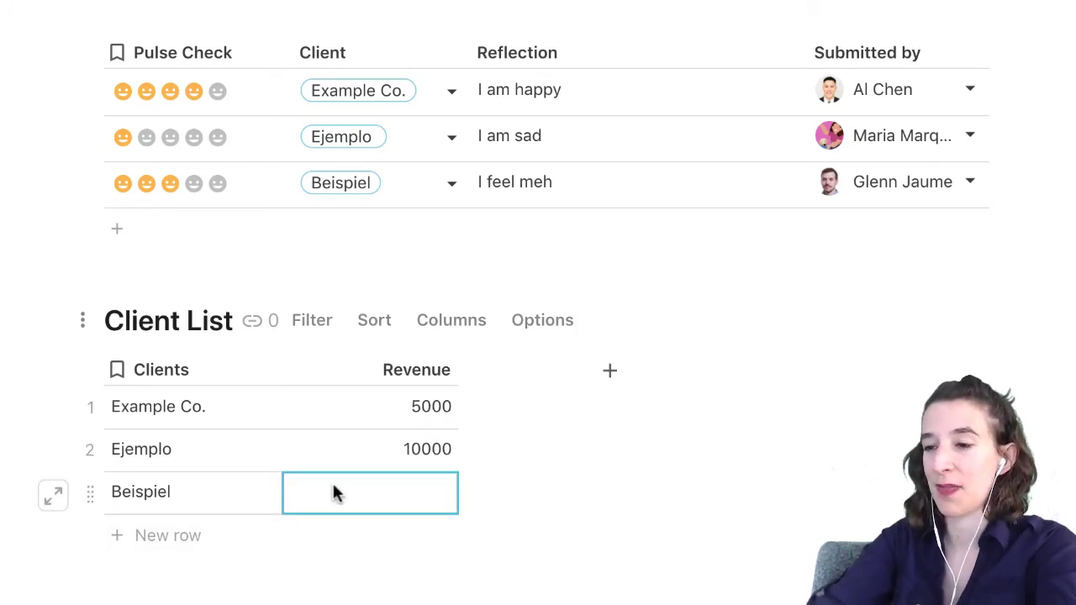
type("5000")
Step: Format the Revenue column as Currency so values show as dollar amounts
left_click(348, 380)
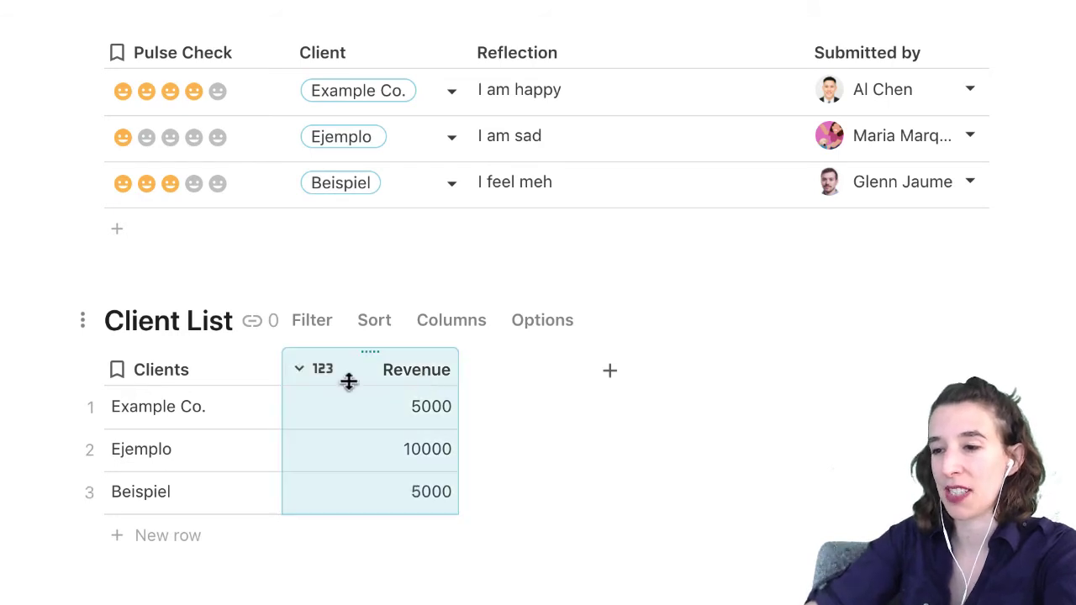
left_click(313, 373)
scroll(377, 202, "down", 1)
mouse_move(416, 68)
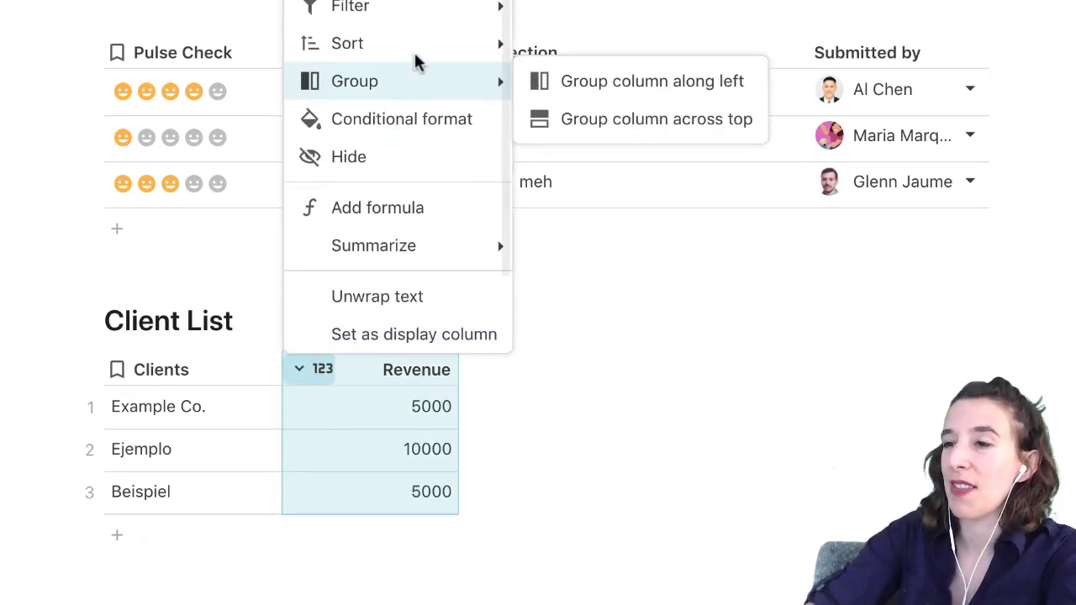
scroll(412, 84, "up", 1)
left_click(395, 9)
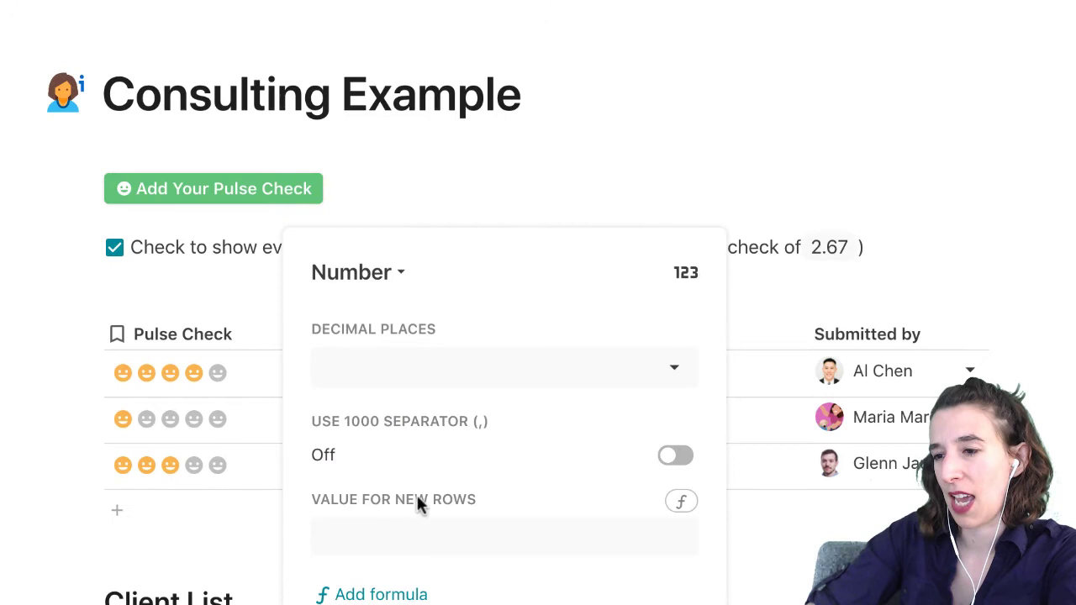
left_click(384, 276)
mouse_move(412, 449)
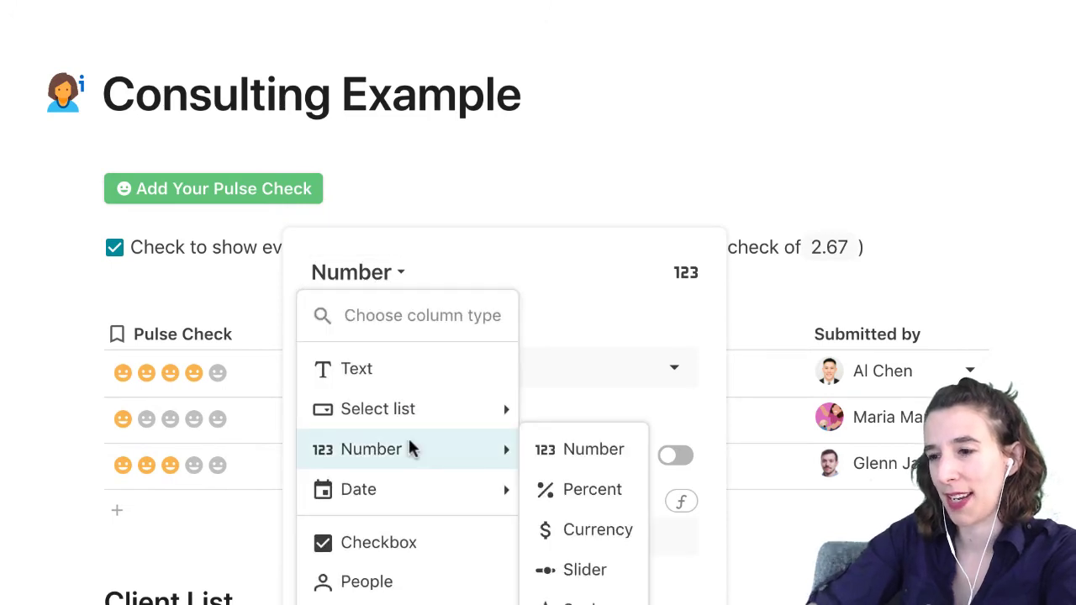
scroll(407, 447, "down", 3)
scroll(407, 447, "up", 3)
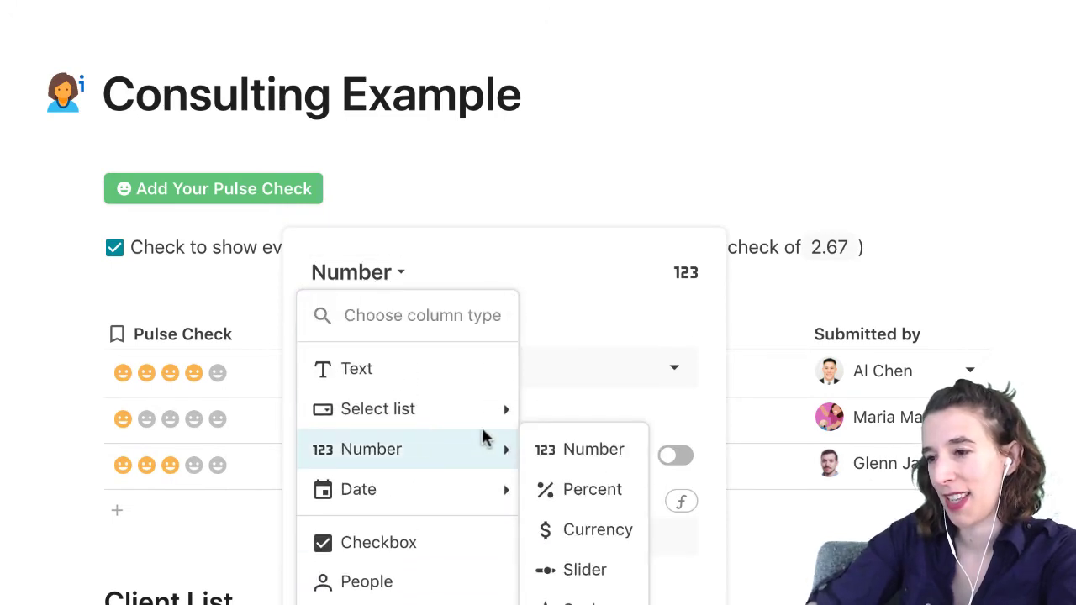
left_click(545, 538)
key("Escape")
scroll(538, 337, "down", 3)
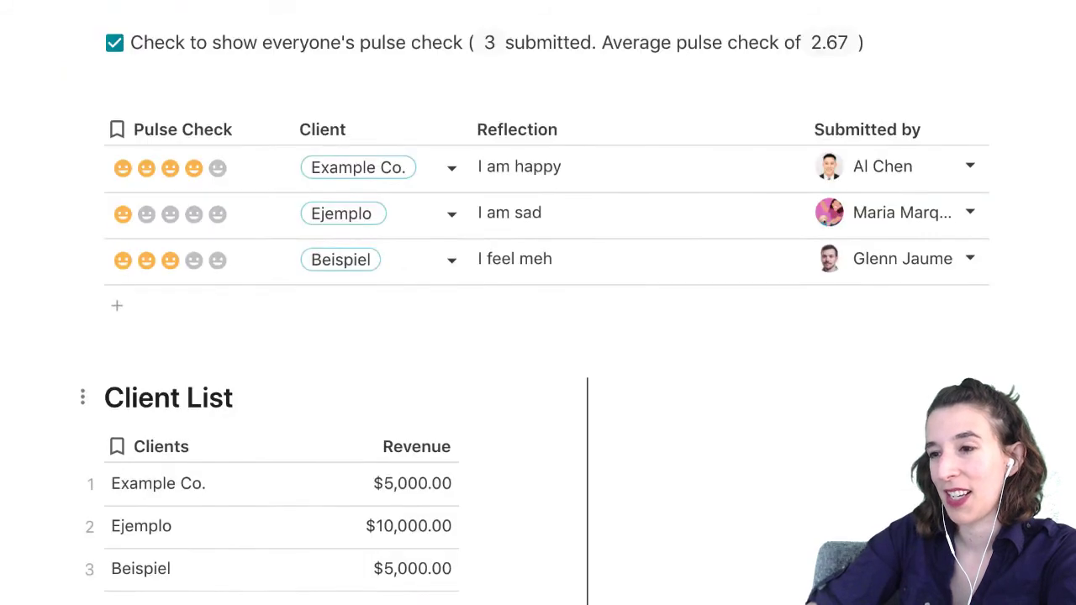
scroll(327, 437, "down", 3)
scroll(327, 437, "up", 1)
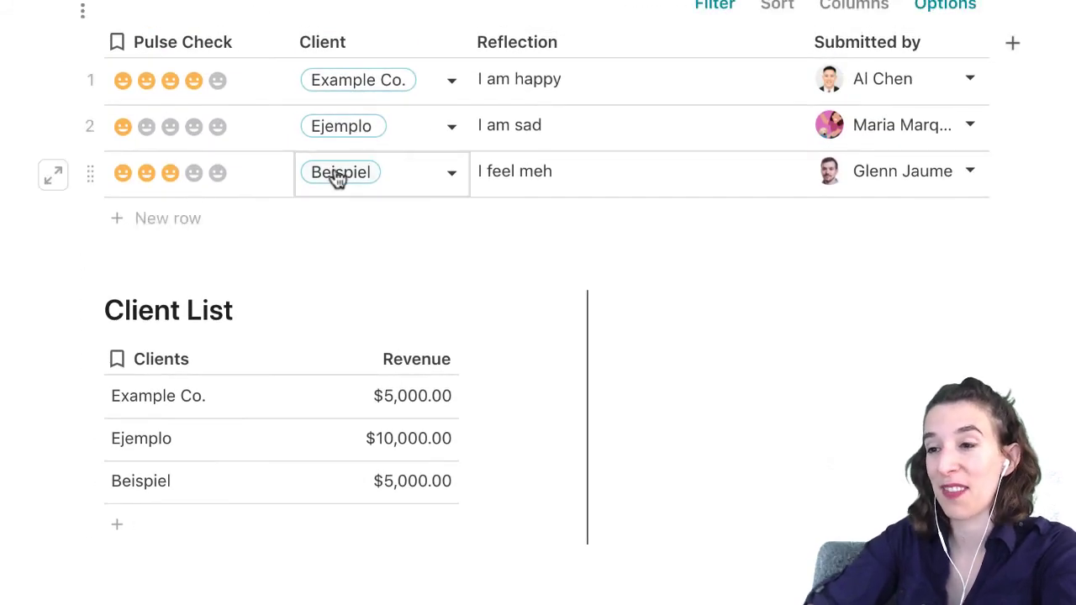
mouse_move(336, 179)
mouse_move(349, 142)
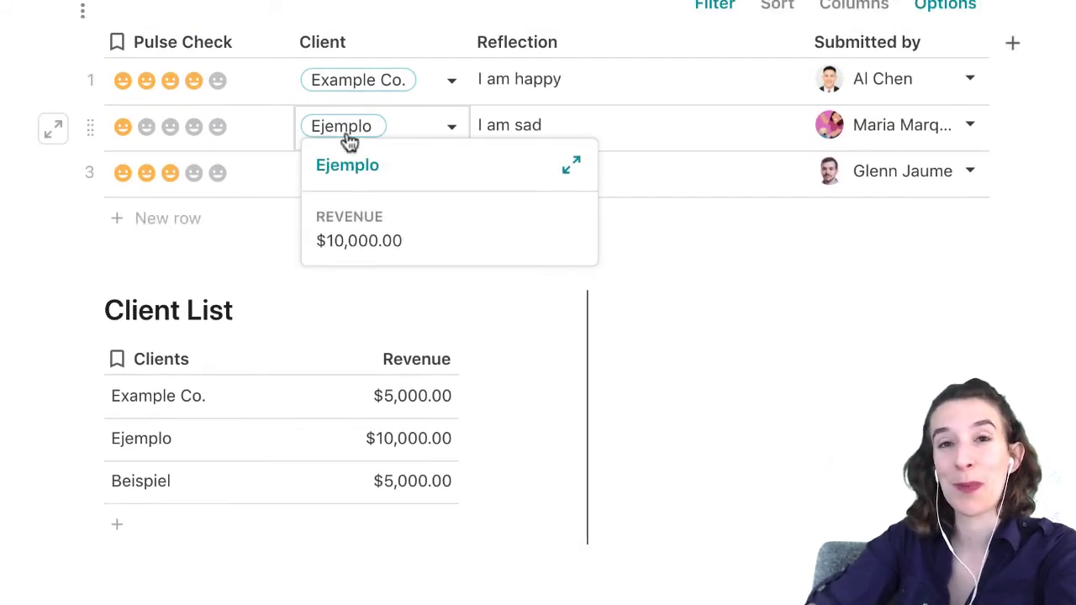
scroll(713, 103, "up", 3)
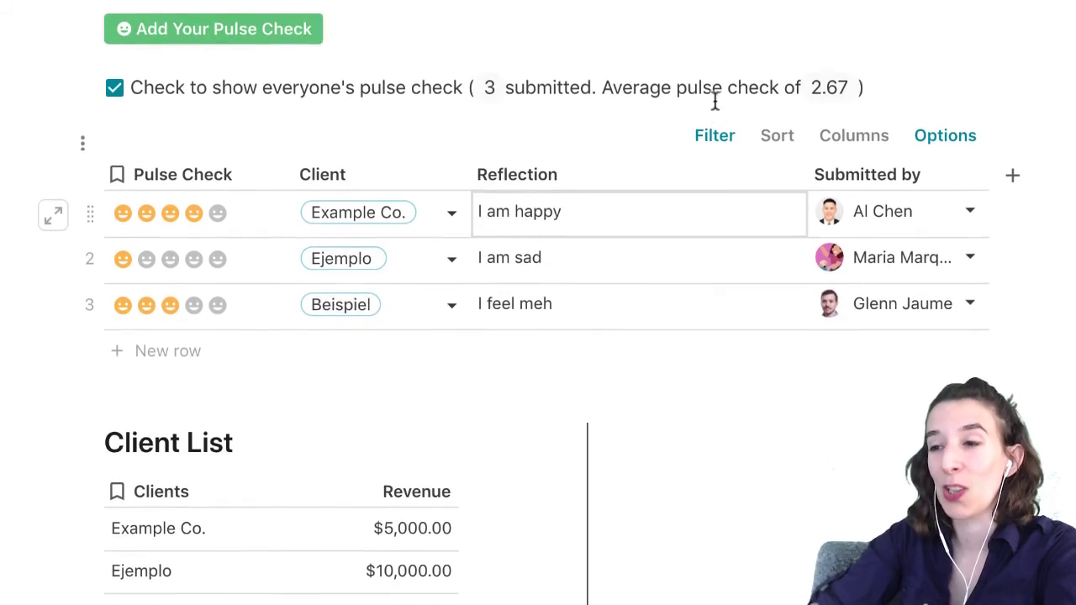
left_click(448, 183)
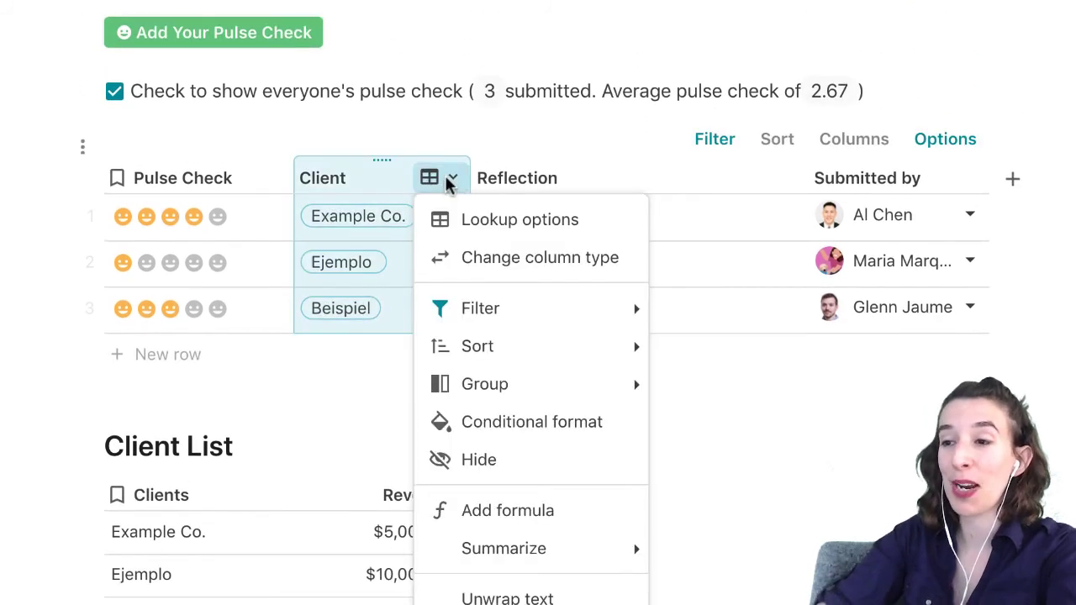
left_click(538, 227)
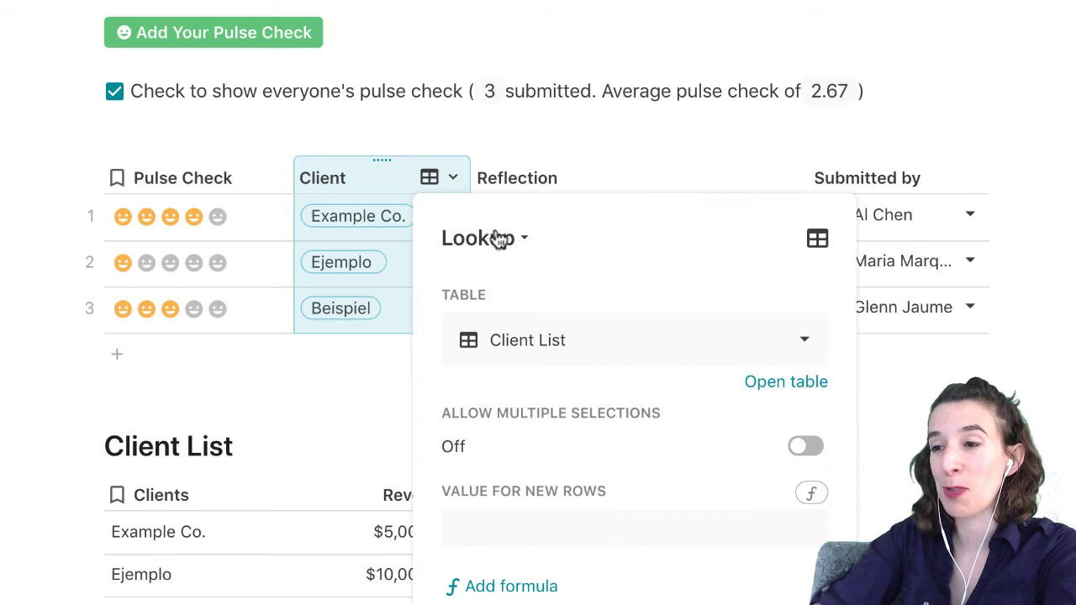
left_click(511, 251)
mouse_move(522, 437)
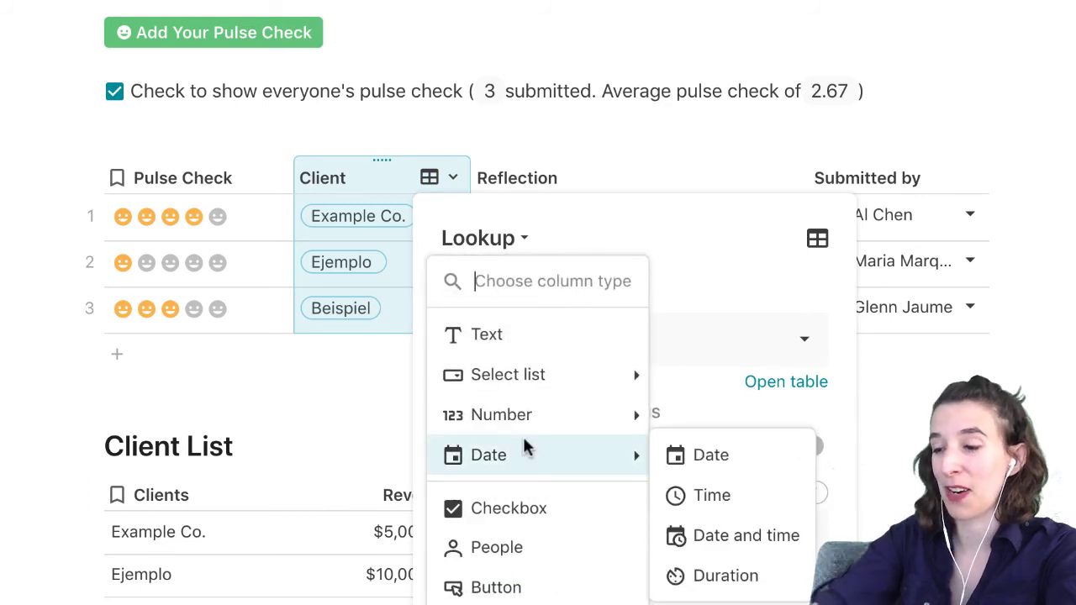
type("loo")
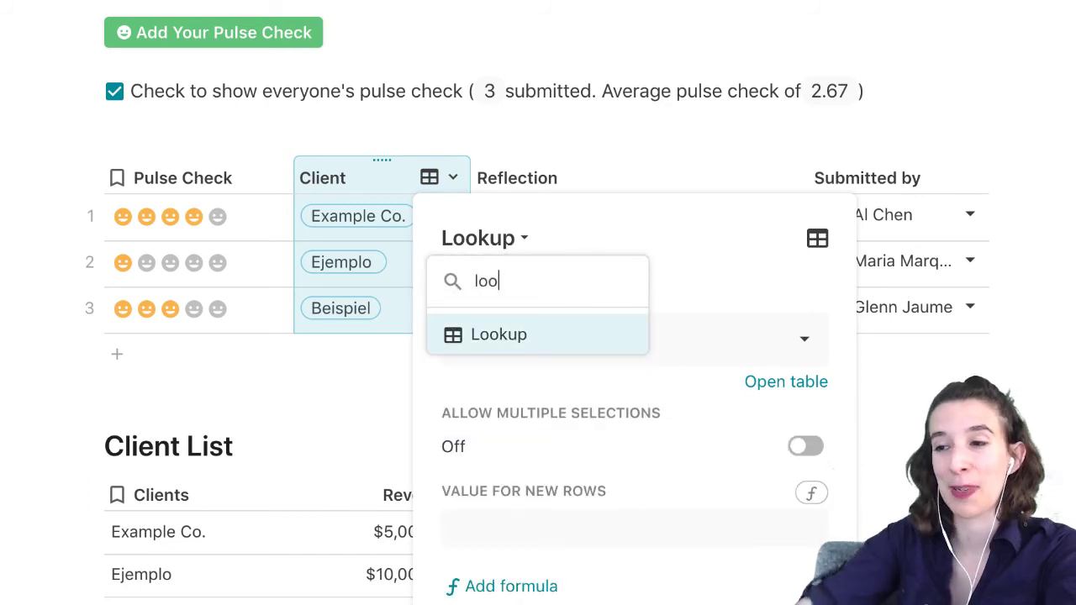
left_click(504, 335)
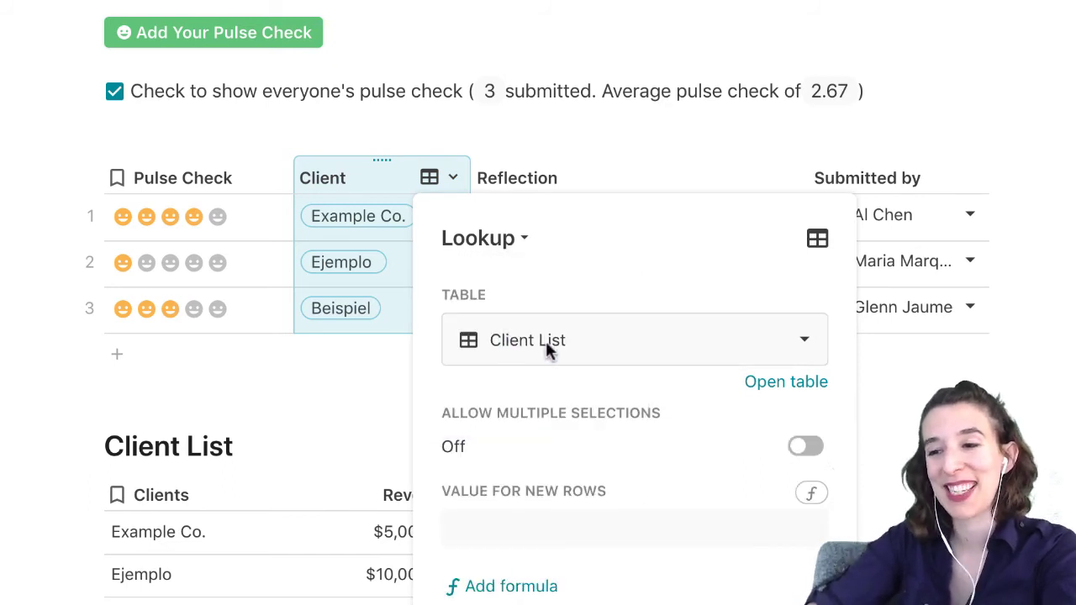
left_click(251, 395)
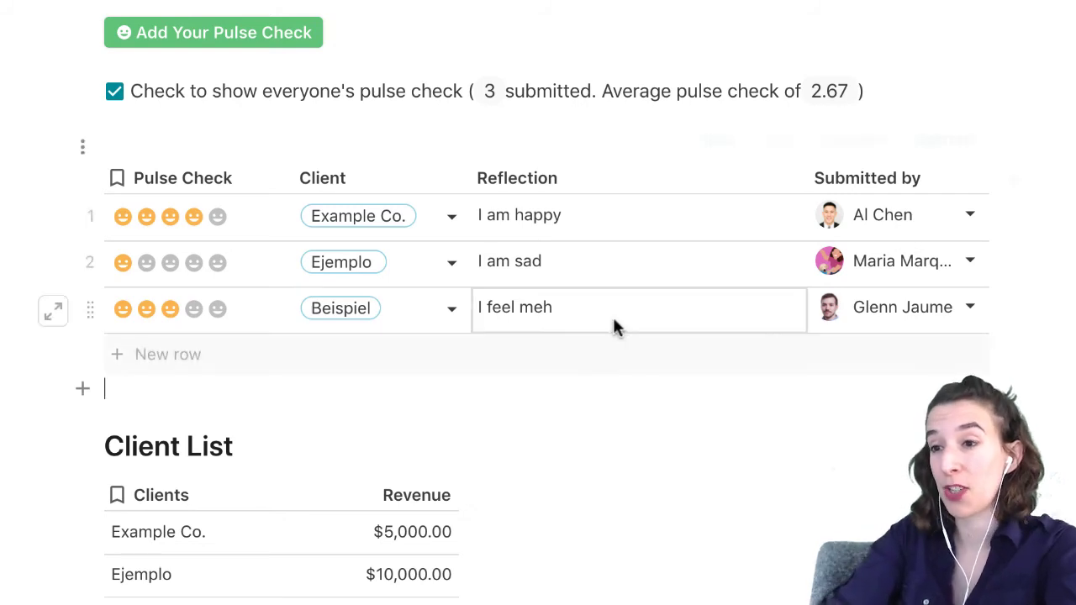
Step: Add a Beispiel pulse check with reflection 'I feel great' and a five-face rating
left_click(233, 31)
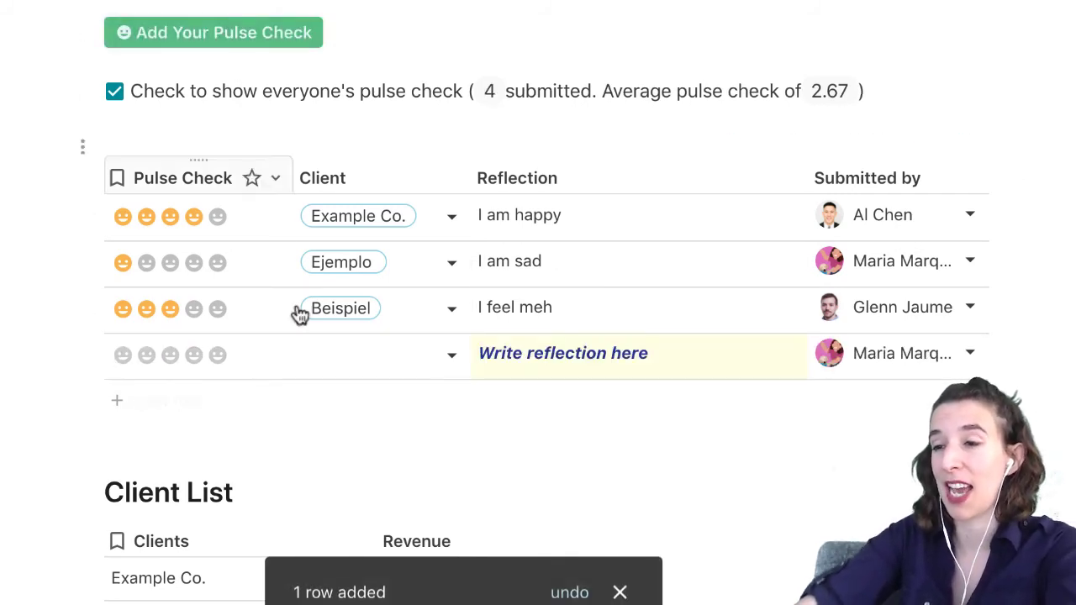
left_click(360, 364)
left_click(360, 364)
left_click(362, 459)
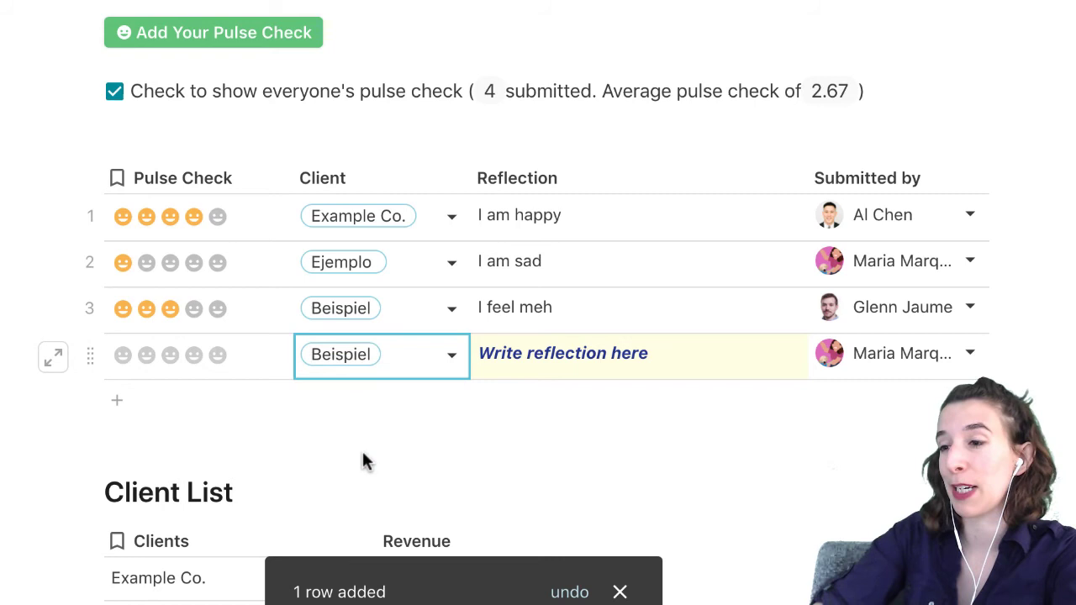
left_click(565, 357)
type("I feel great")
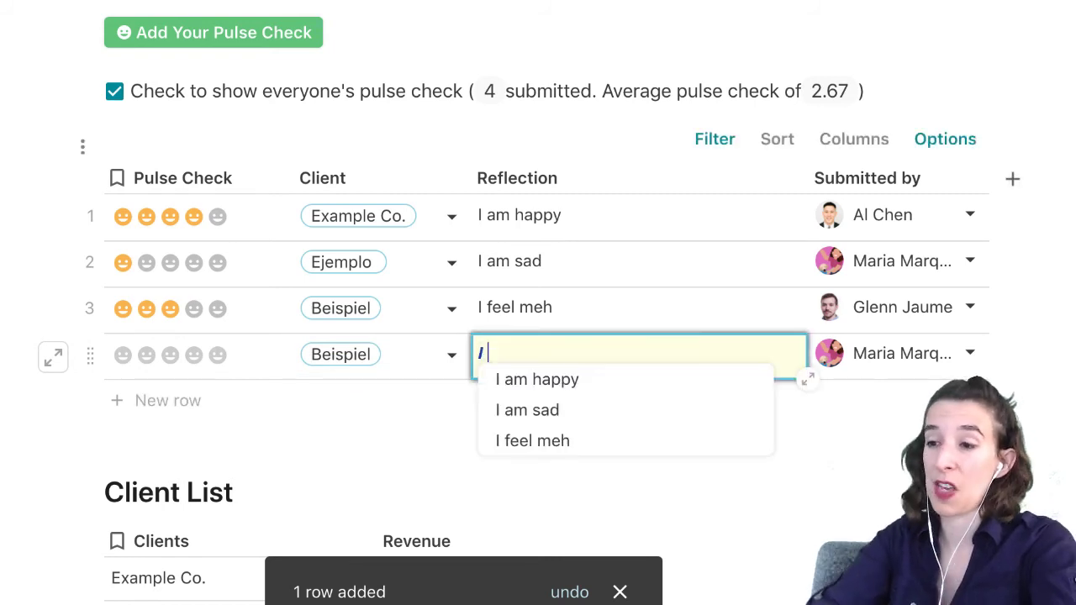
left_click(216, 363)
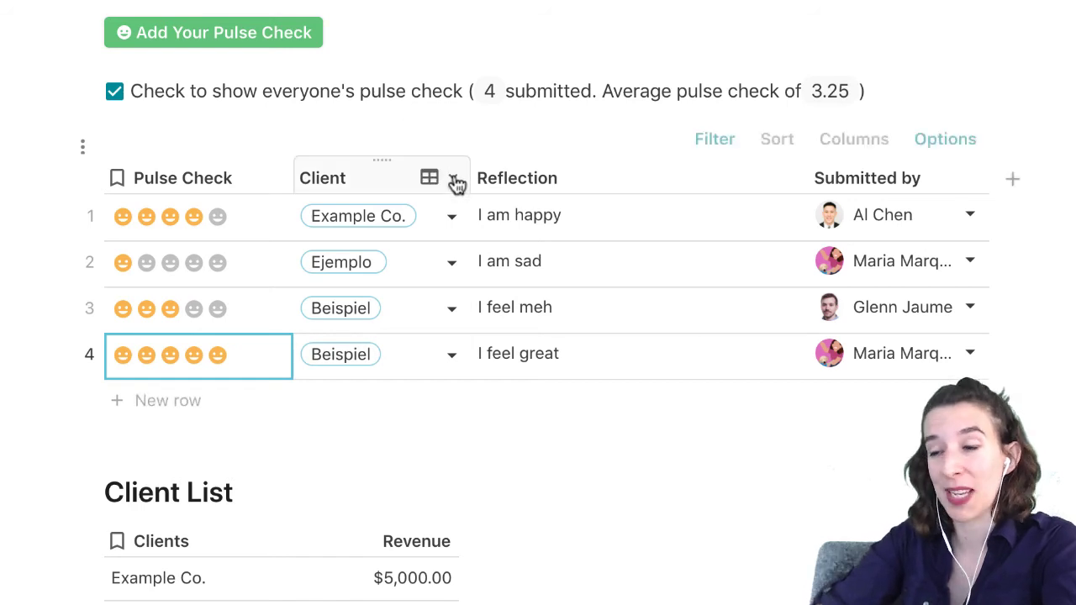
Step: Group the pulse check table by the Client column along the left
left_click(454, 179)
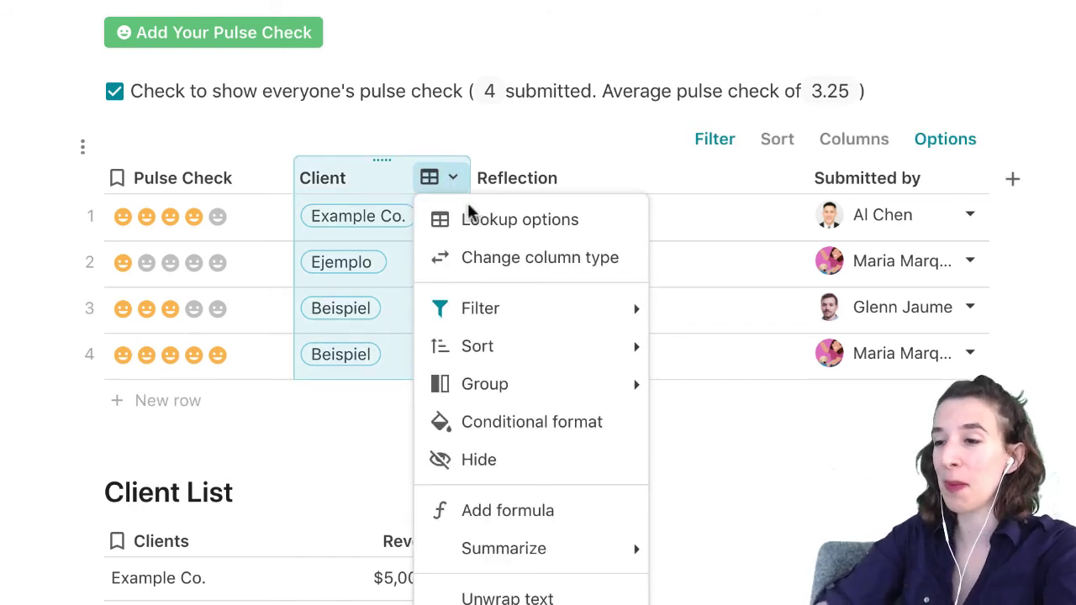
mouse_move(531, 384)
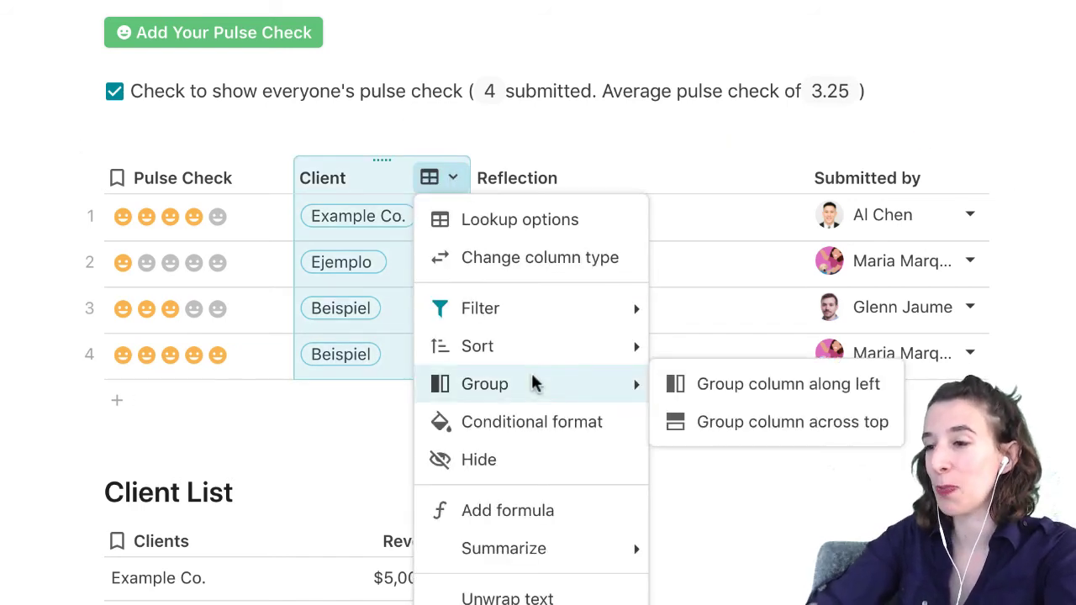
left_click(756, 386)
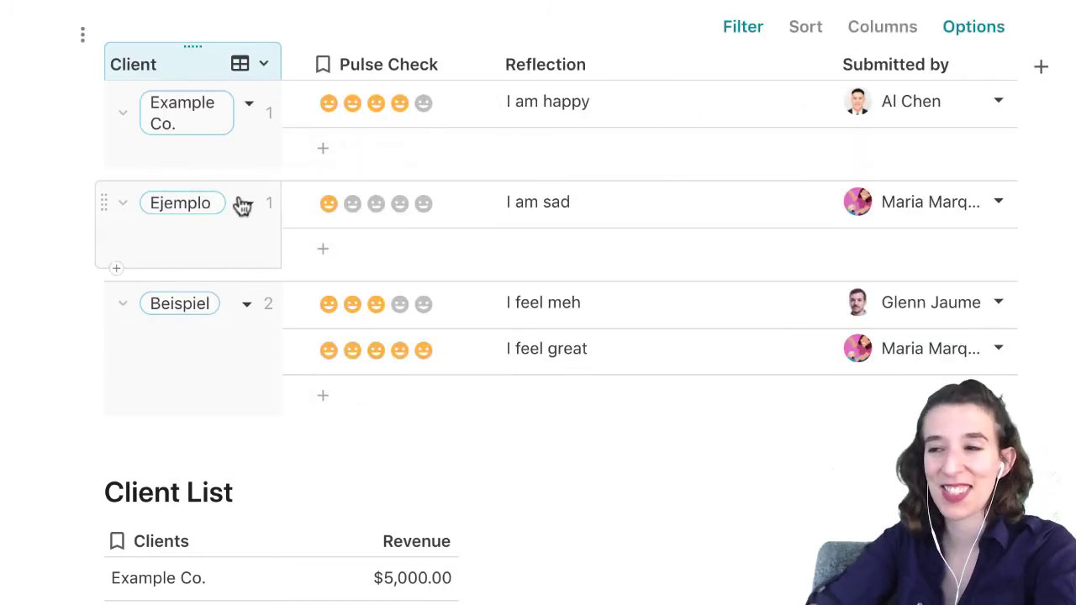
scroll(951, 256, "up", 3)
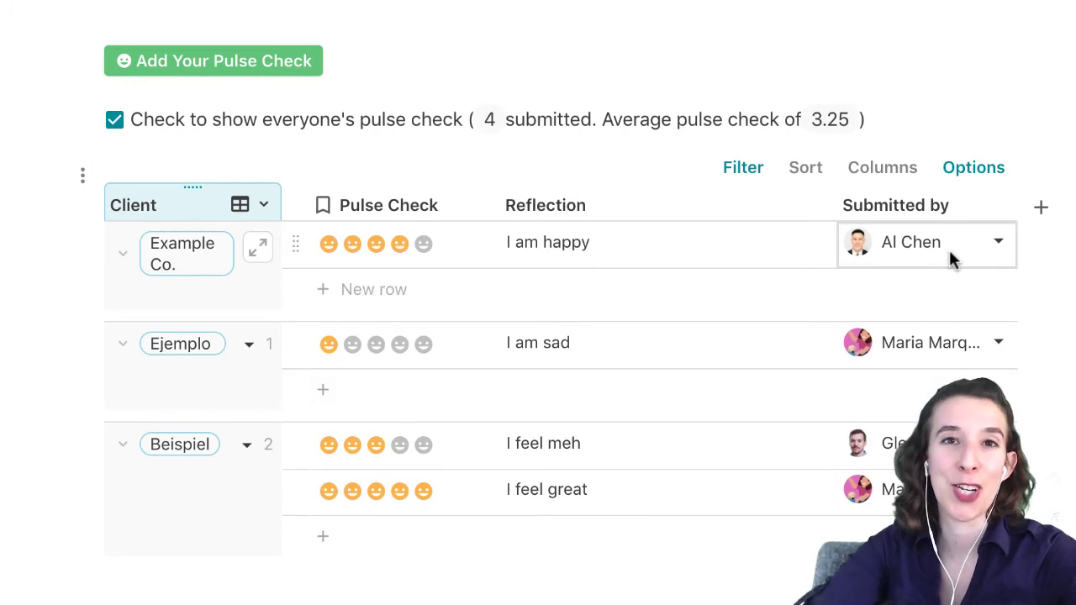